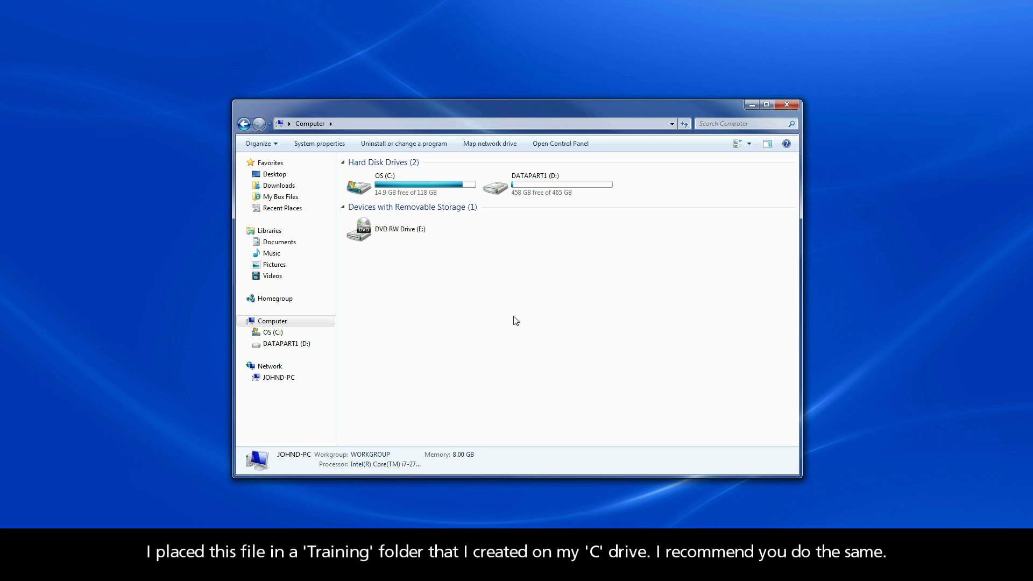
# Step: Browse to the Training folder on the C: drive and select the SCAerospacePart1 part file
pyautogui.doubleClick(401, 194)
pyautogui.click(377, 279)
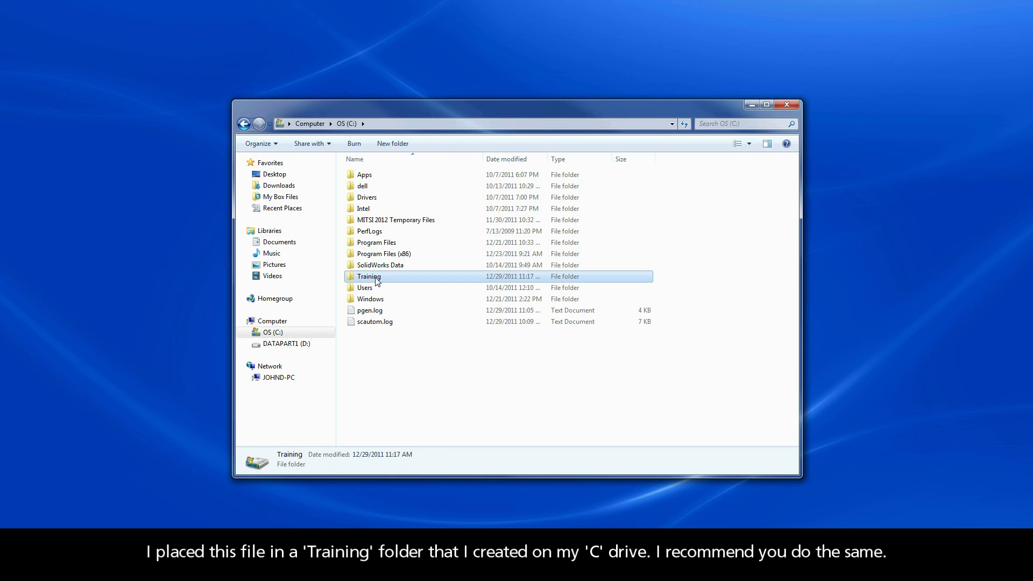
pyautogui.doubleClick(377, 279)
pyautogui.click(383, 177)
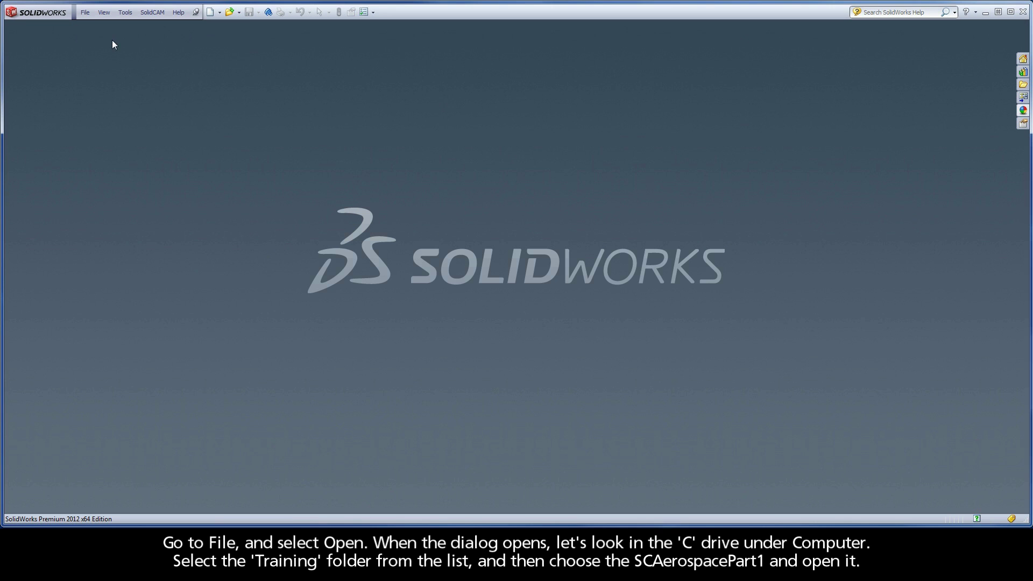
# Step: In SolidWorks, open the part SCAerospacePart1.SLDPRT from the Training folder on the C: drive
pyautogui.click(85, 15)
pyautogui.click(105, 37)
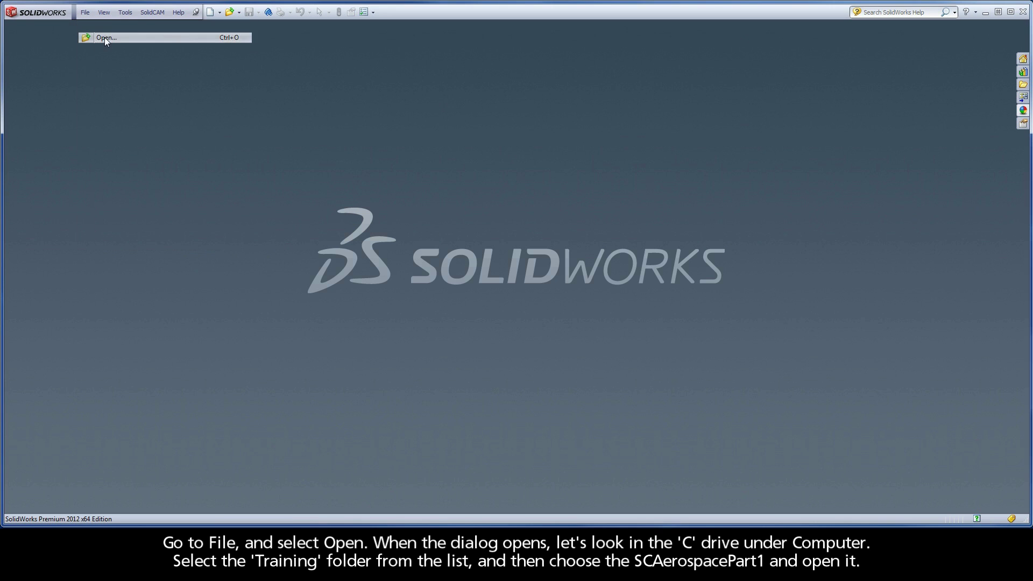
pyautogui.click(379, 341)
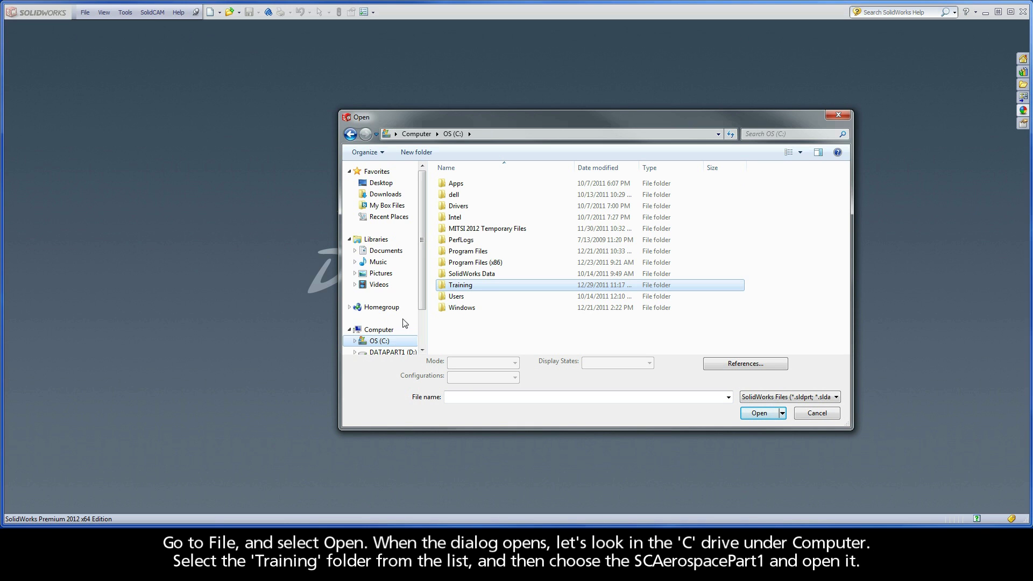
pyautogui.doubleClick(456, 286)
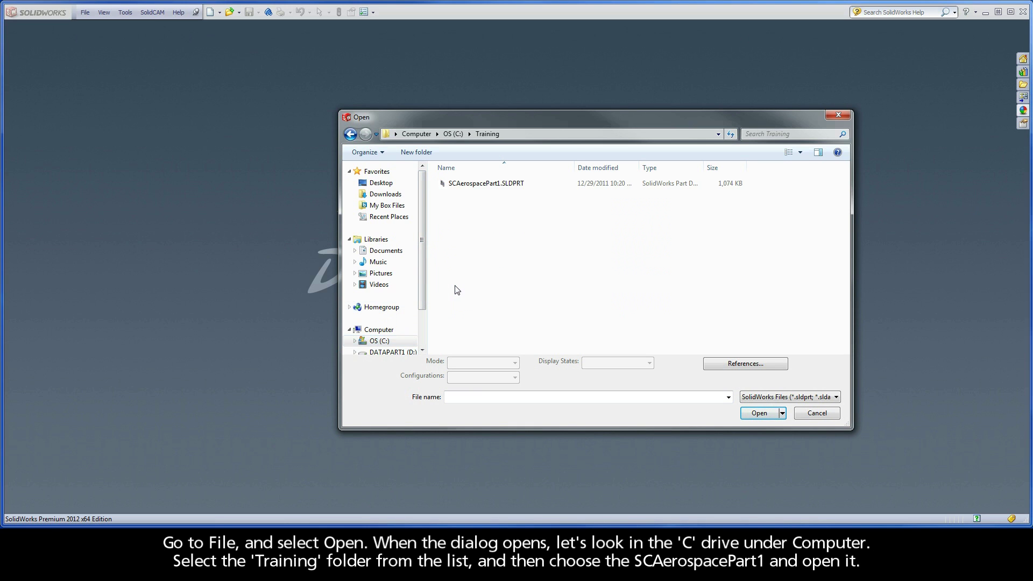
pyautogui.click(499, 186)
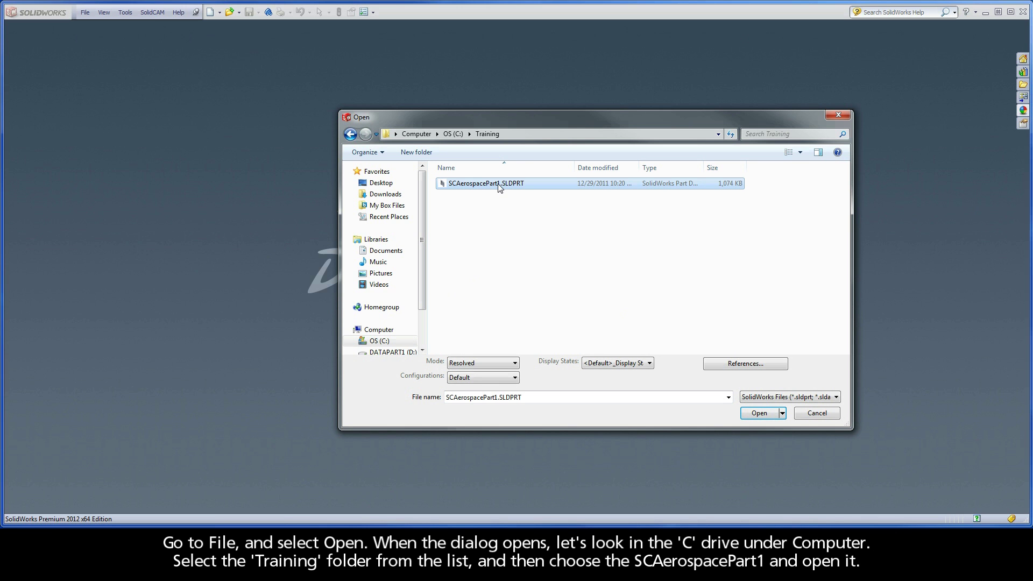
pyautogui.click(767, 415)
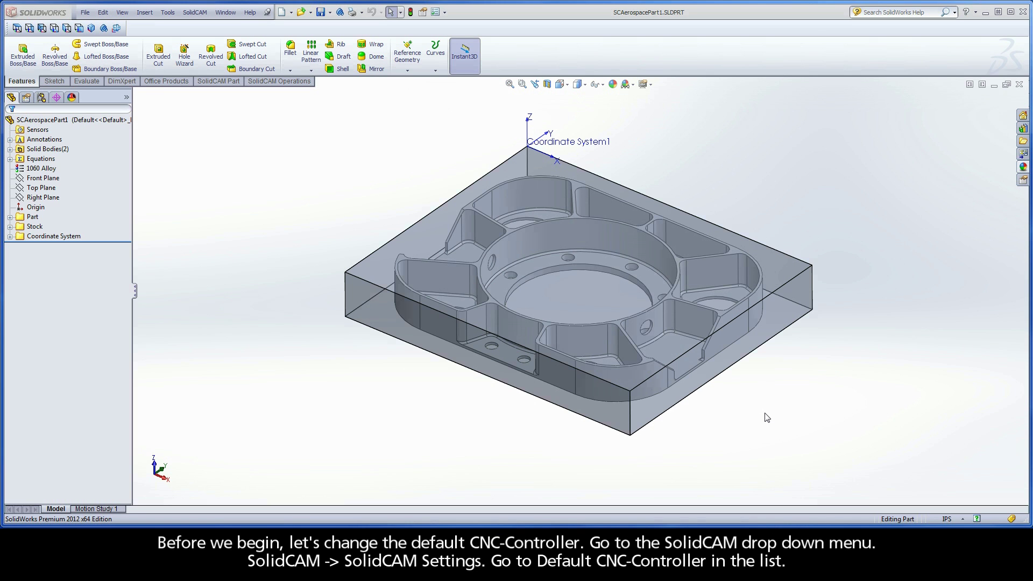
# Step: In the SolidCAM settings, set the default milling CNC-controller to gMilling_Haas_SS_3x
pyautogui.click(194, 11)
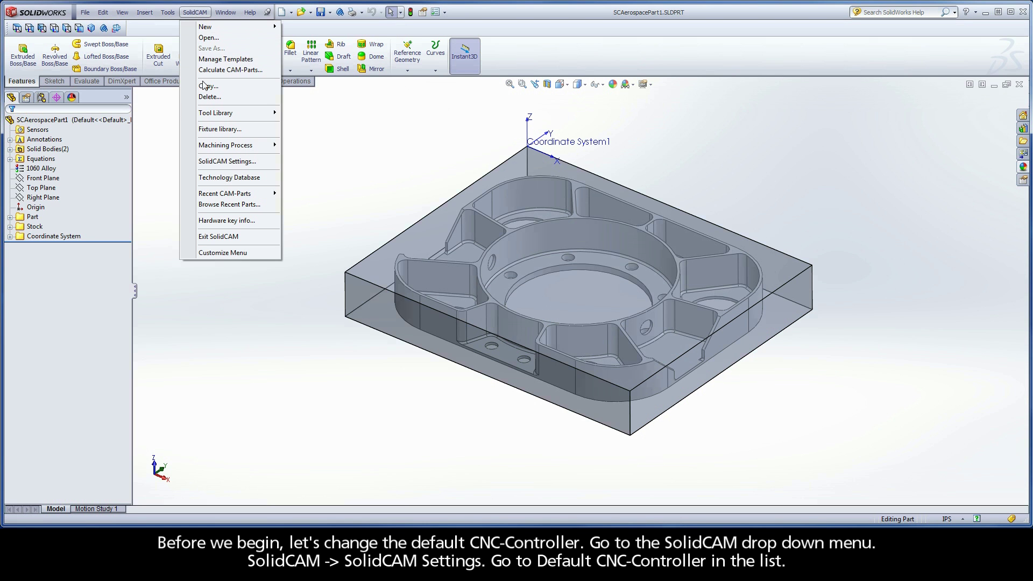
pyautogui.click(213, 162)
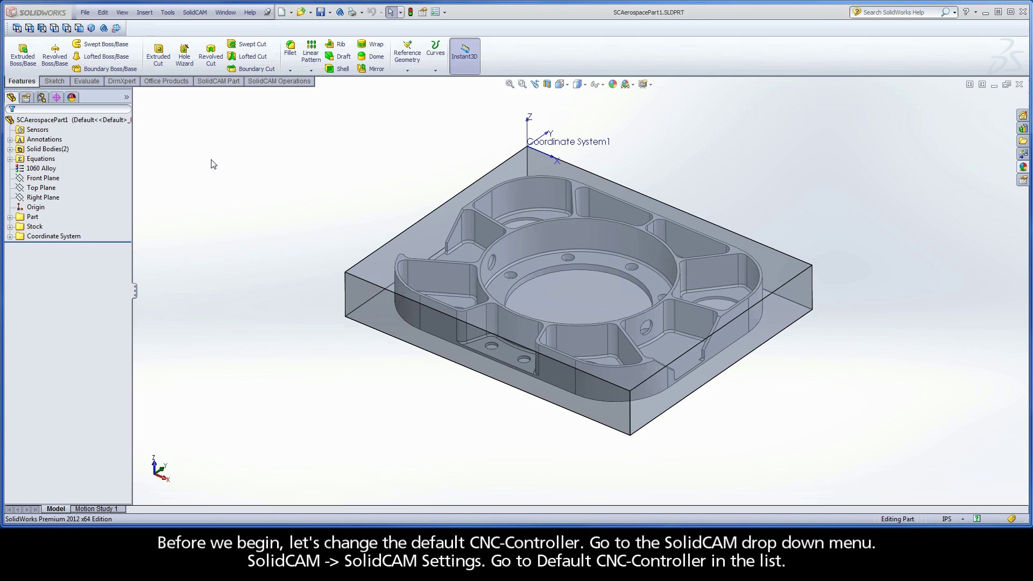
pyautogui.click(402, 181)
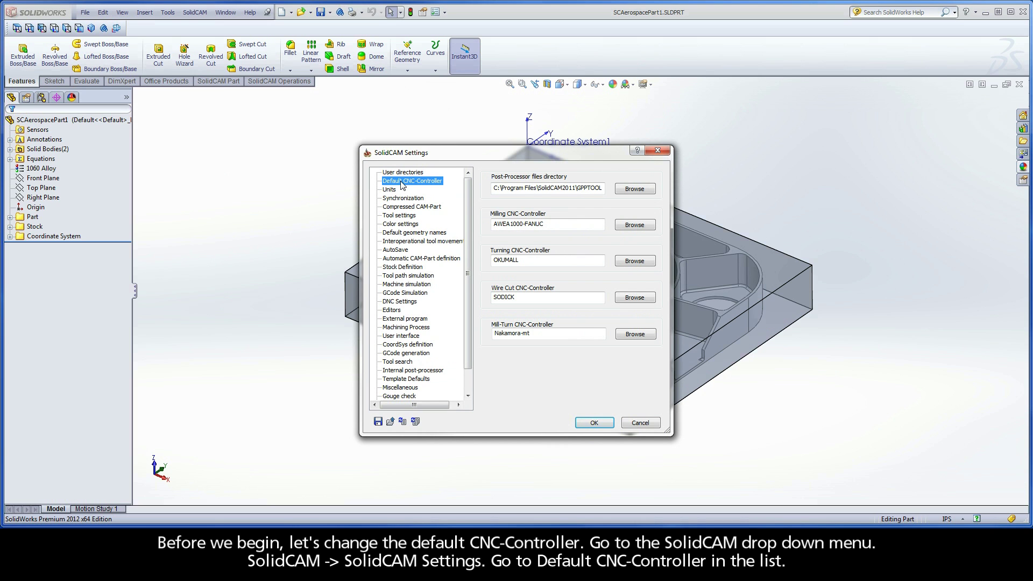
pyautogui.click(630, 226)
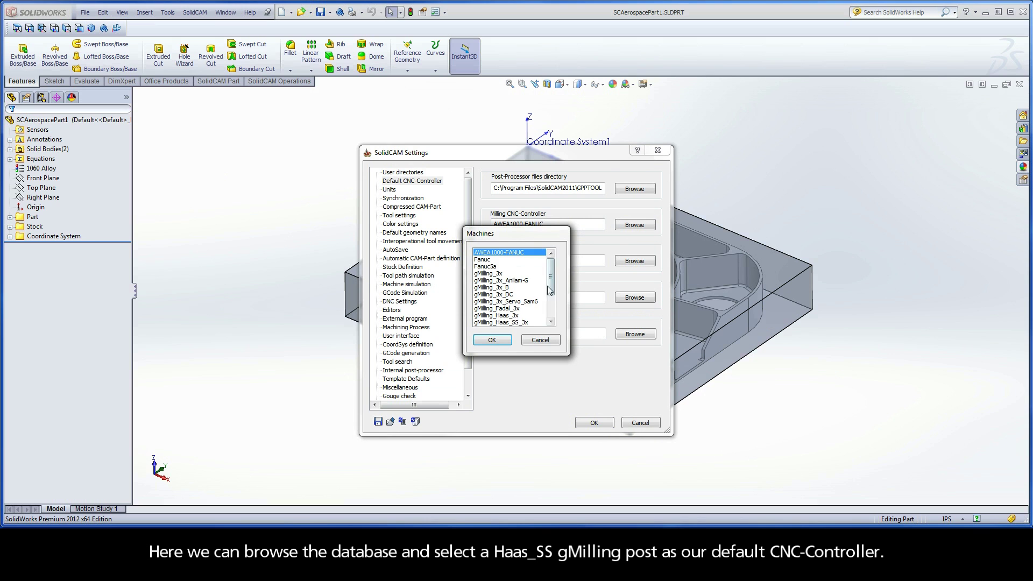
pyautogui.moveTo(554, 289)
pyautogui.mouseDown()
pyautogui.moveTo(551, 277)
pyautogui.moveTo(550, 300)
pyautogui.mouseUp()
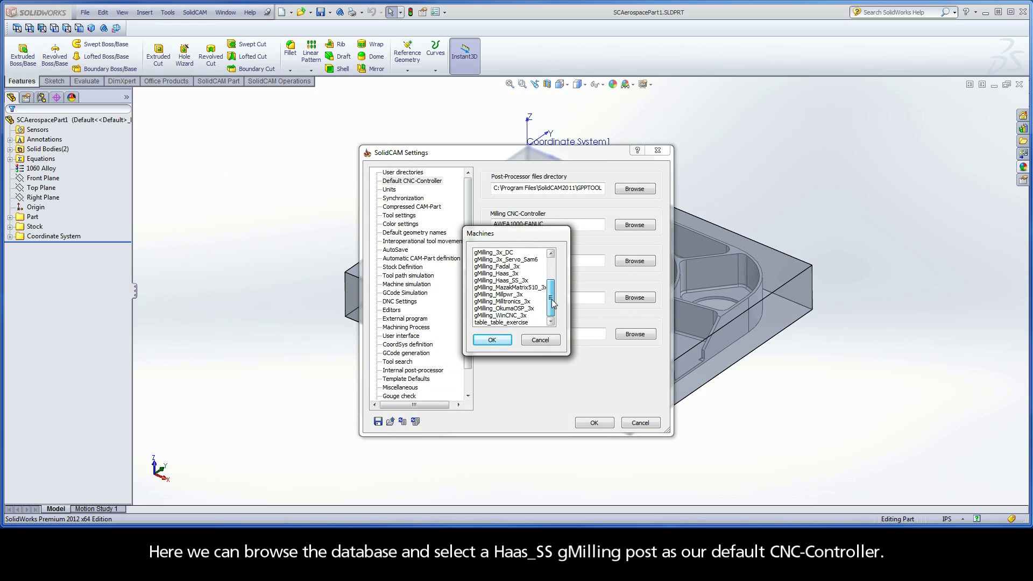
pyautogui.click(495, 282)
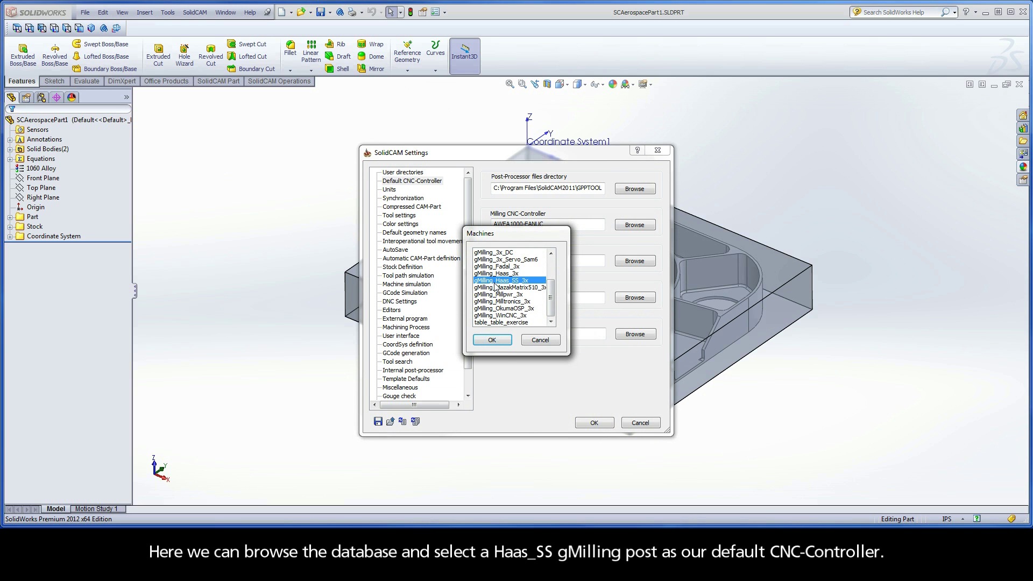
pyautogui.click(492, 340)
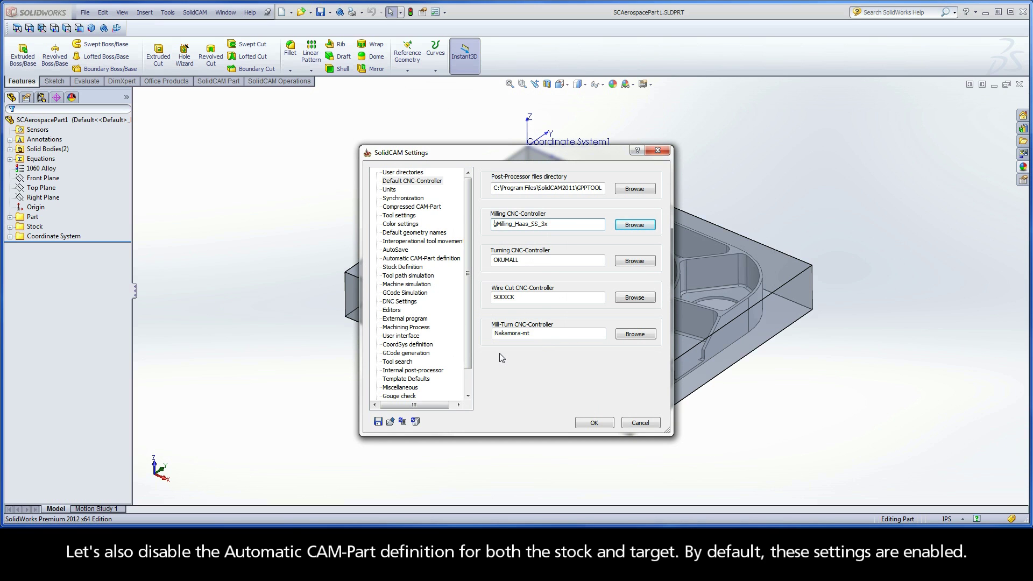
# Step: Disable the automatic CAM-Part definition of both stock and target, and save the SolidCAM settings
pyautogui.click(422, 259)
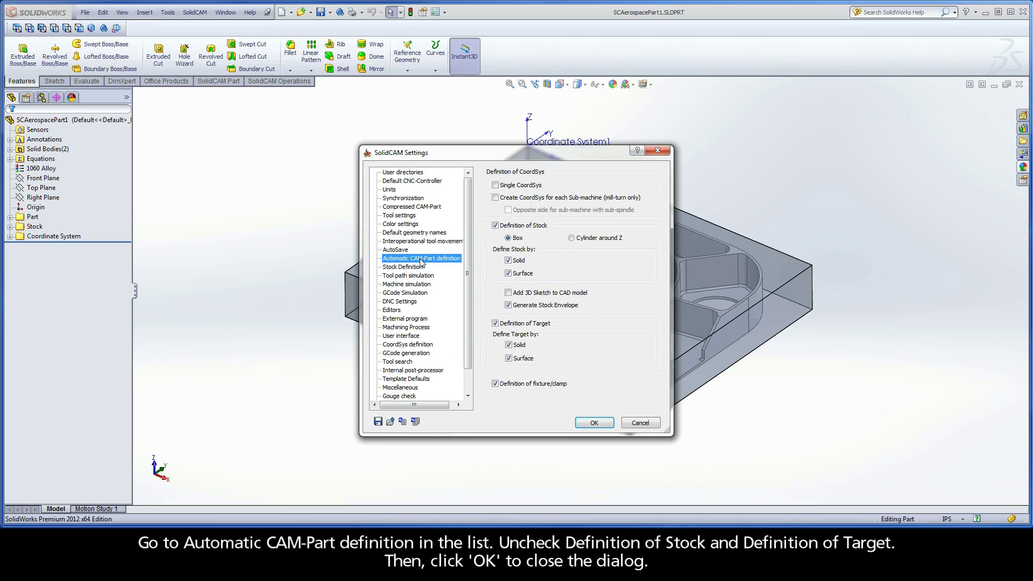
pyautogui.click(496, 225)
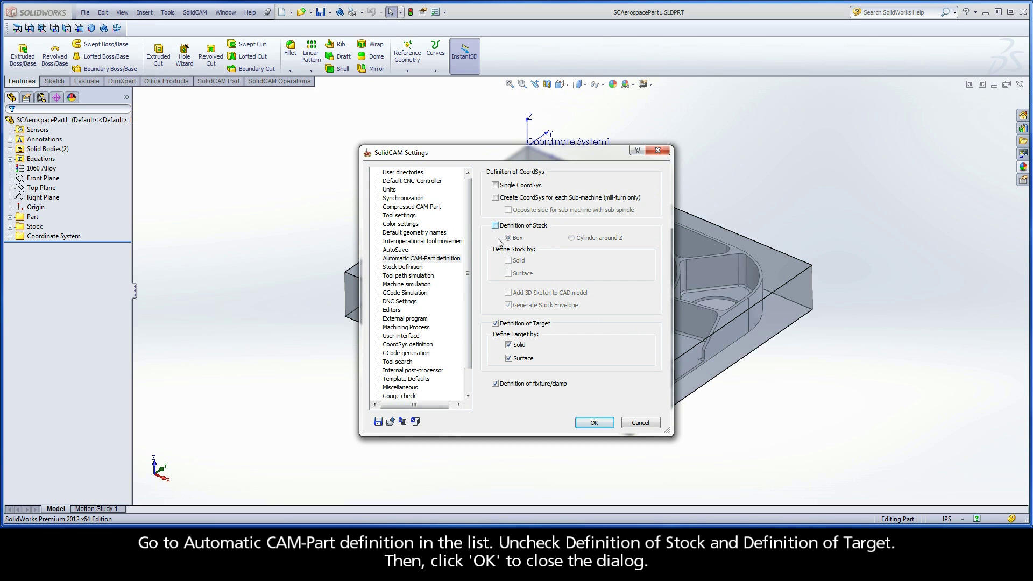
pyautogui.click(495, 323)
pyautogui.click(594, 423)
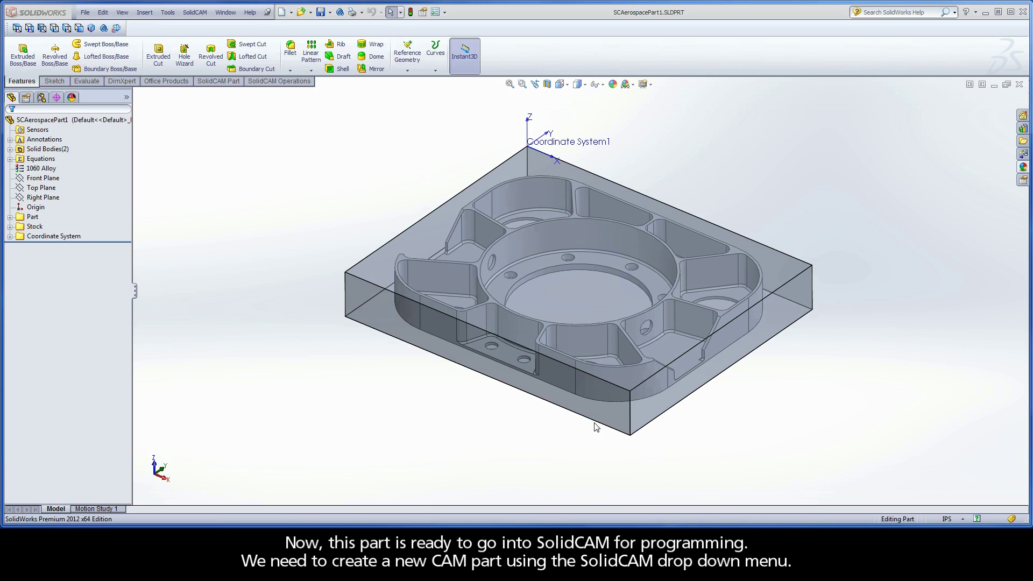
# Step: Create a new metric milling CAM-Part named SCAerospacePart1-1 in the model's directory
pyautogui.click(197, 16)
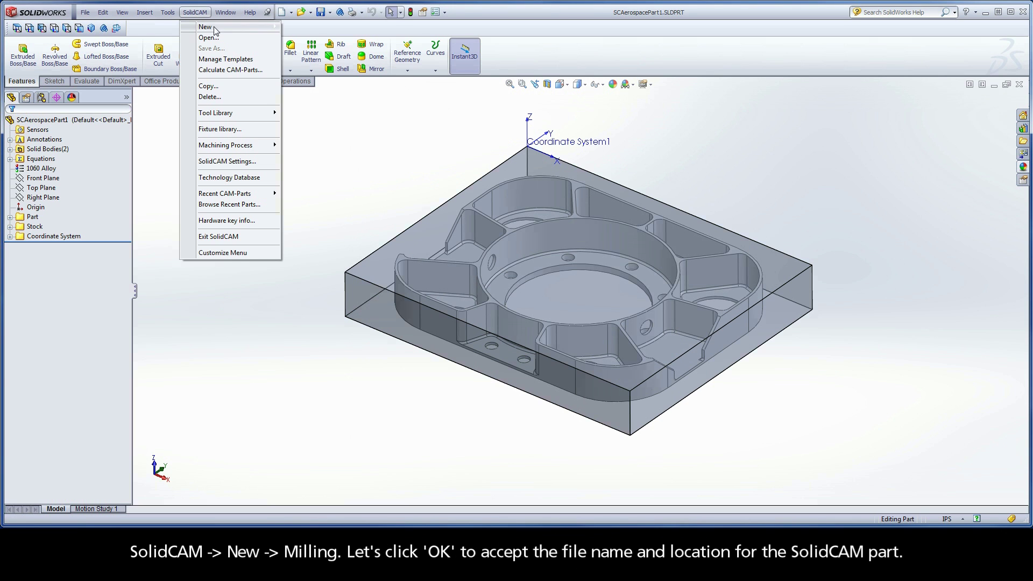
pyautogui.moveTo(207, 27)
pyautogui.click(318, 31)
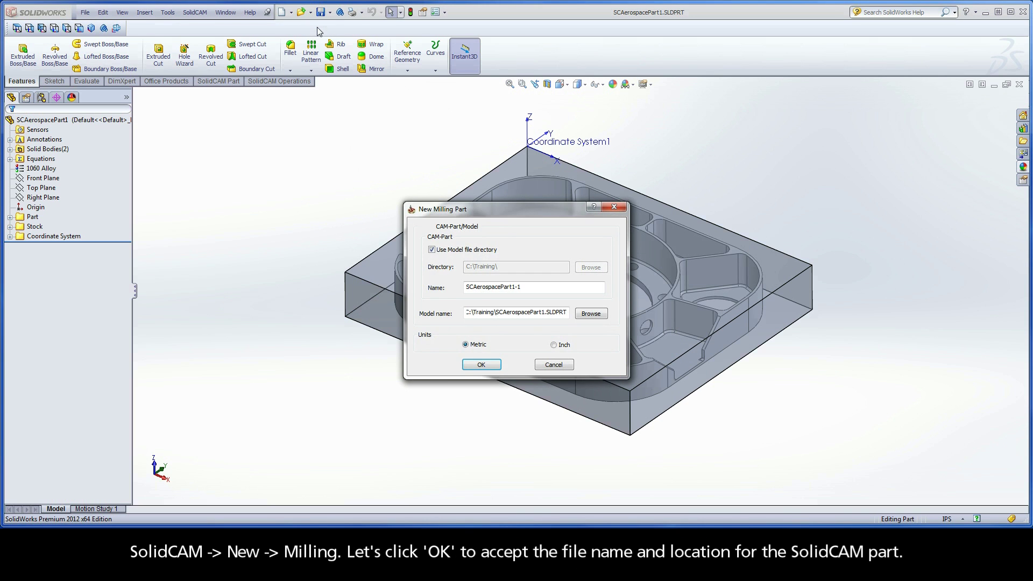
pyautogui.click(481, 365)
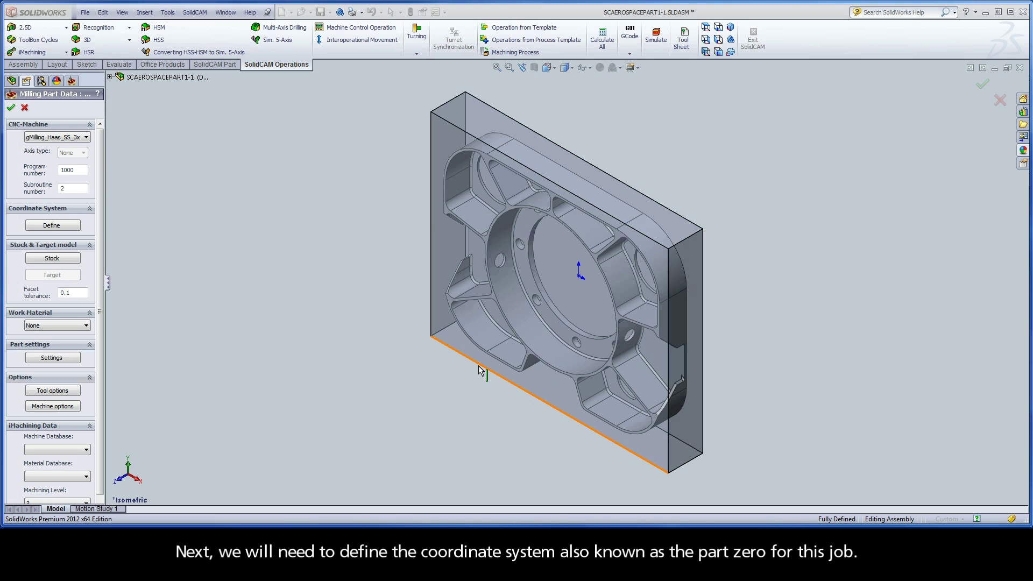
# Step: Define the machine coordinate system from the model's existing coordinate system, accepting the default CoordSys data
pyautogui.click(48, 229)
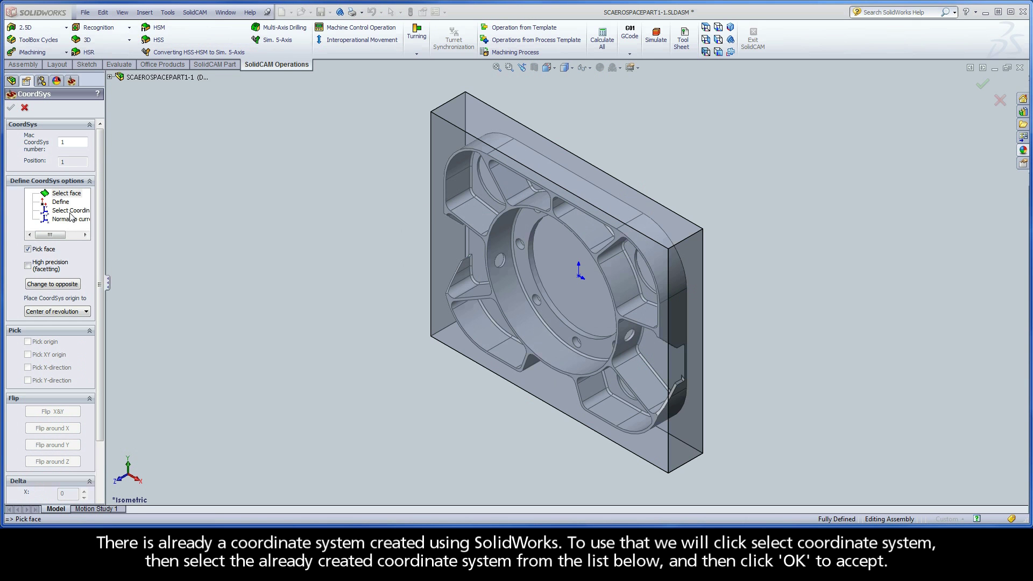
pyautogui.click(71, 212)
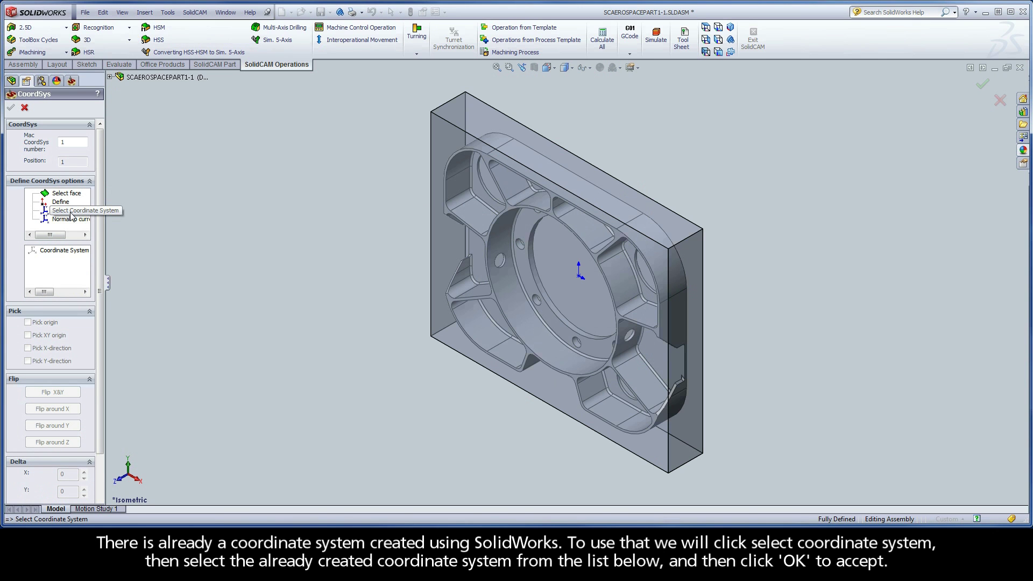
pyautogui.click(65, 255)
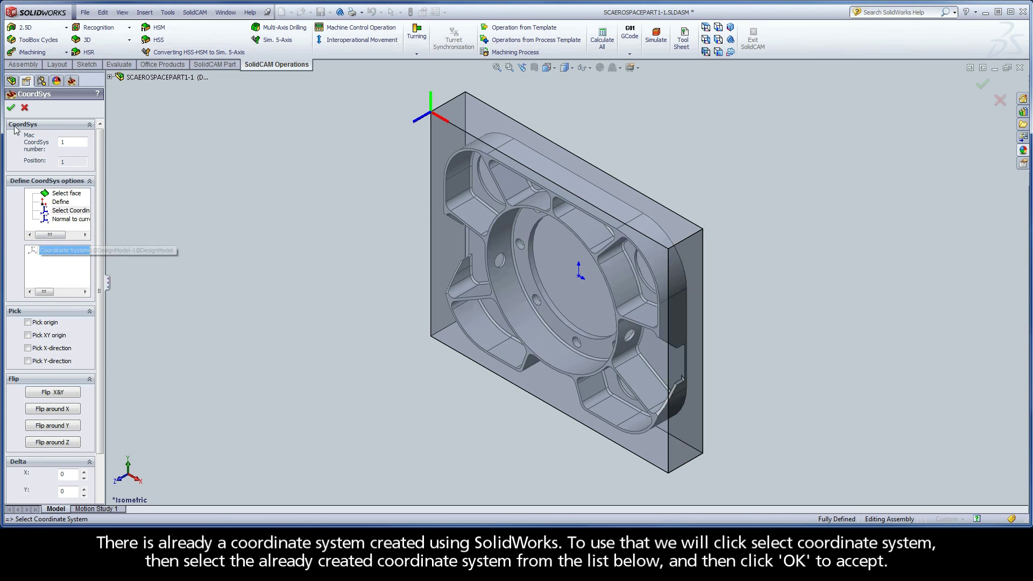
pyautogui.click(11, 107)
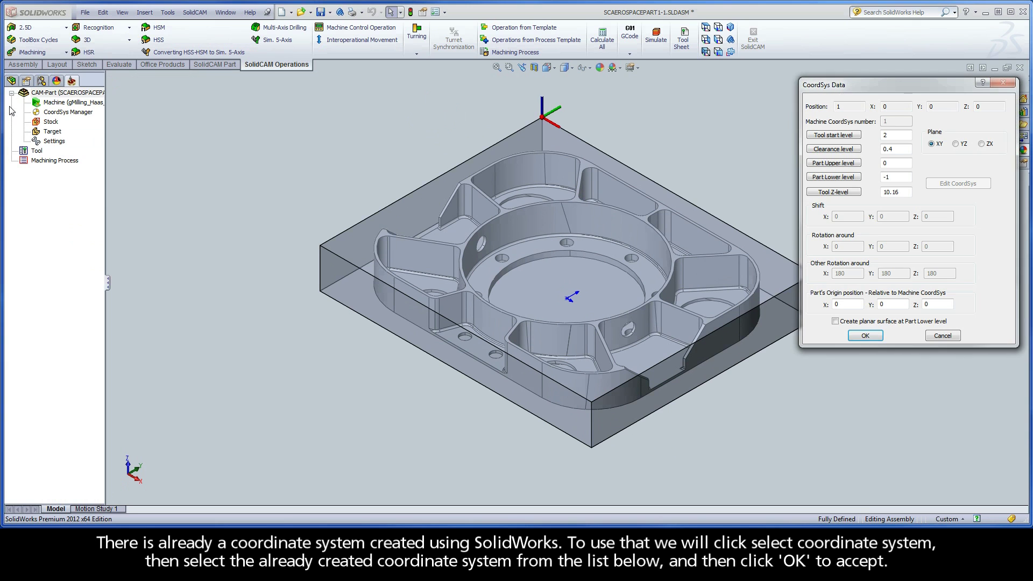
pyautogui.click(864, 335)
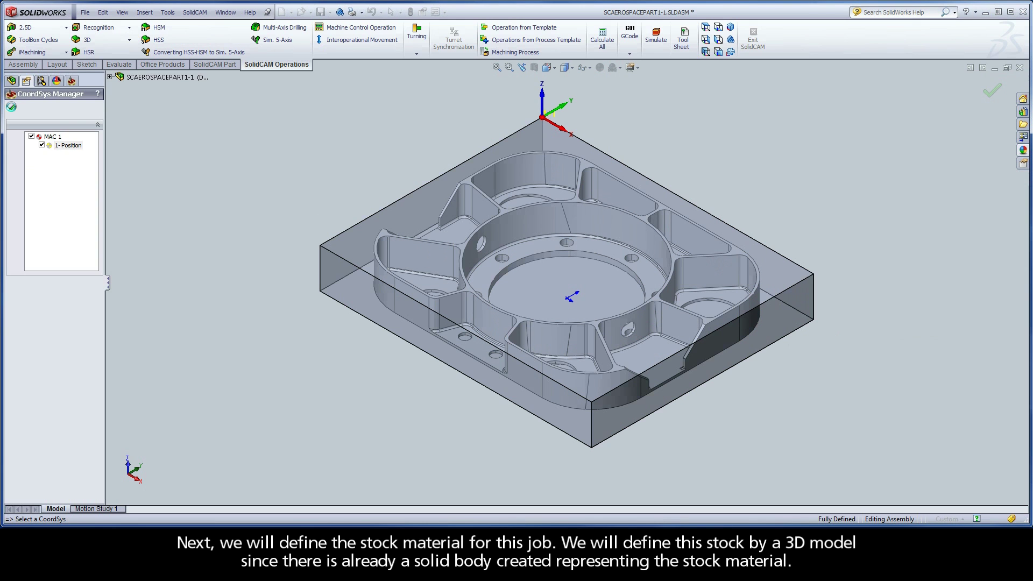
pyautogui.click(11, 108)
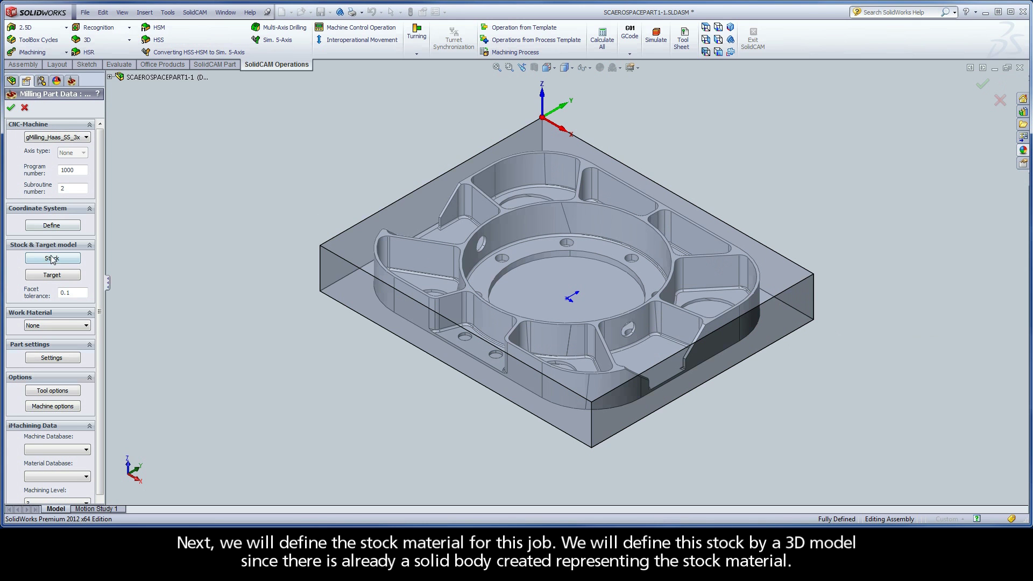
# Step: Define the stock by 3D Model, using the transparent rectangular block body around the part
pyautogui.click(52, 259)
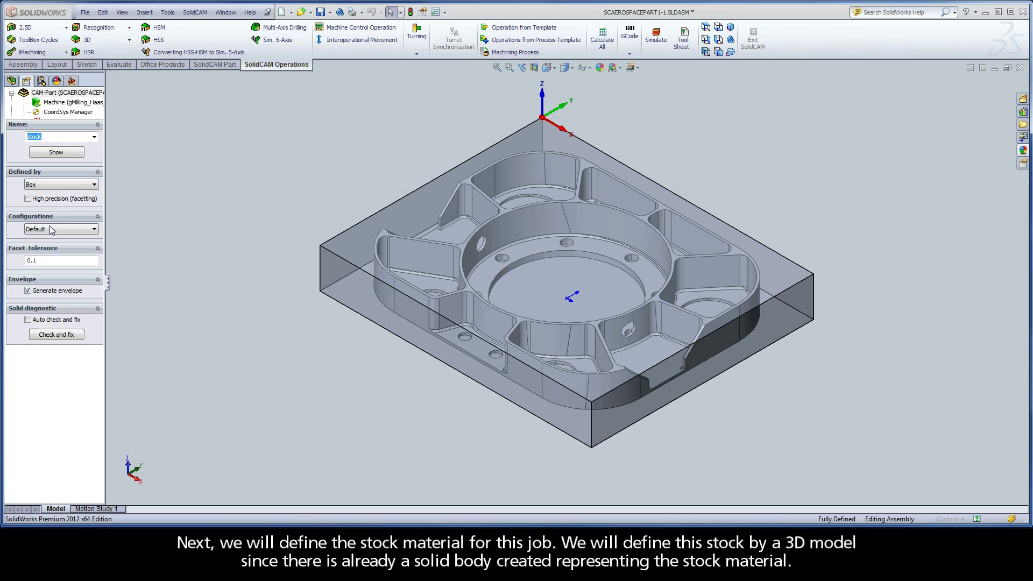
pyautogui.click(57, 184)
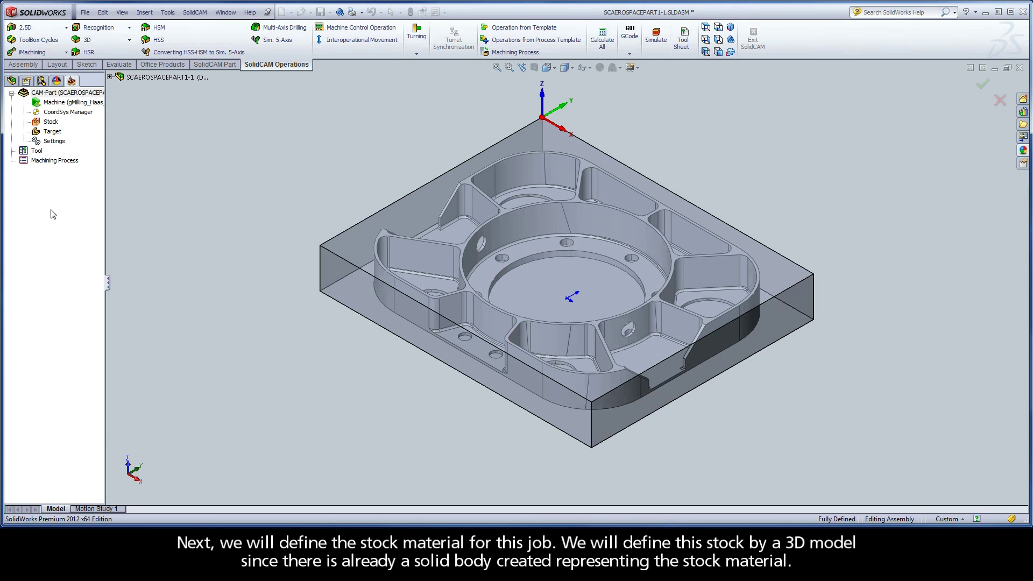
pyautogui.click(357, 252)
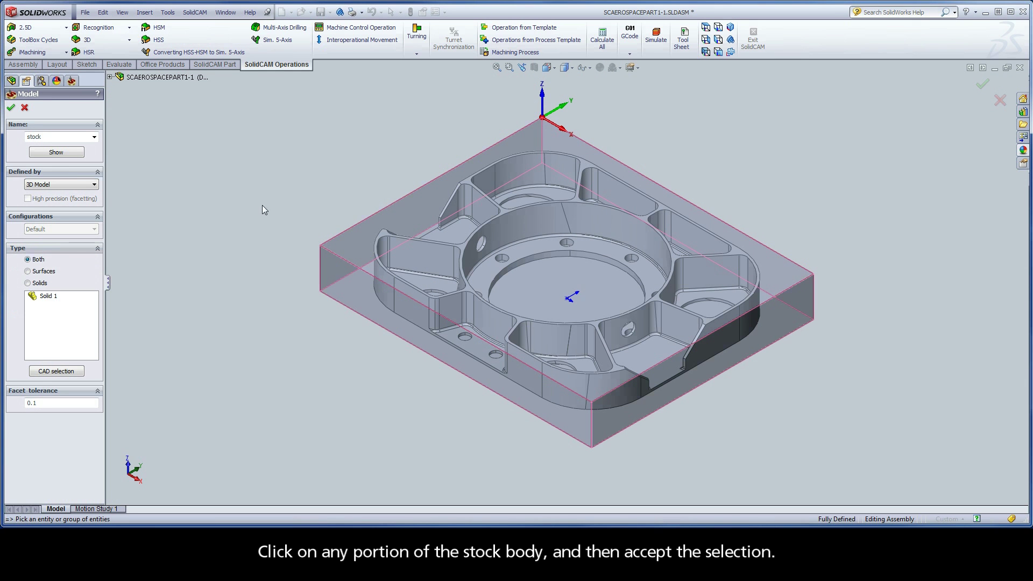
pyautogui.click(11, 109)
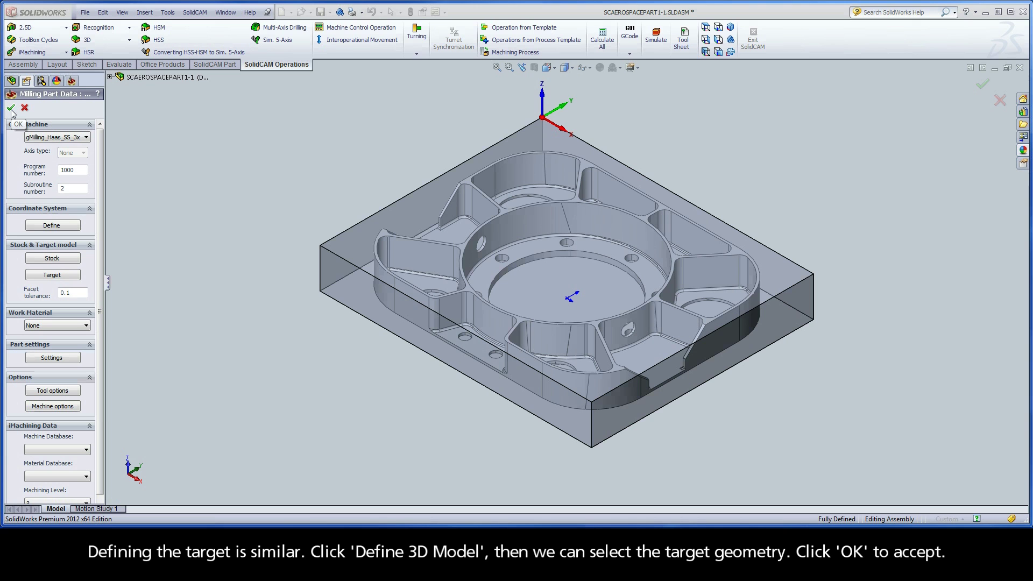
# Step: Define the target as a 3D model, using the solid body of the pocketed aerospace part
pyautogui.click(52, 276)
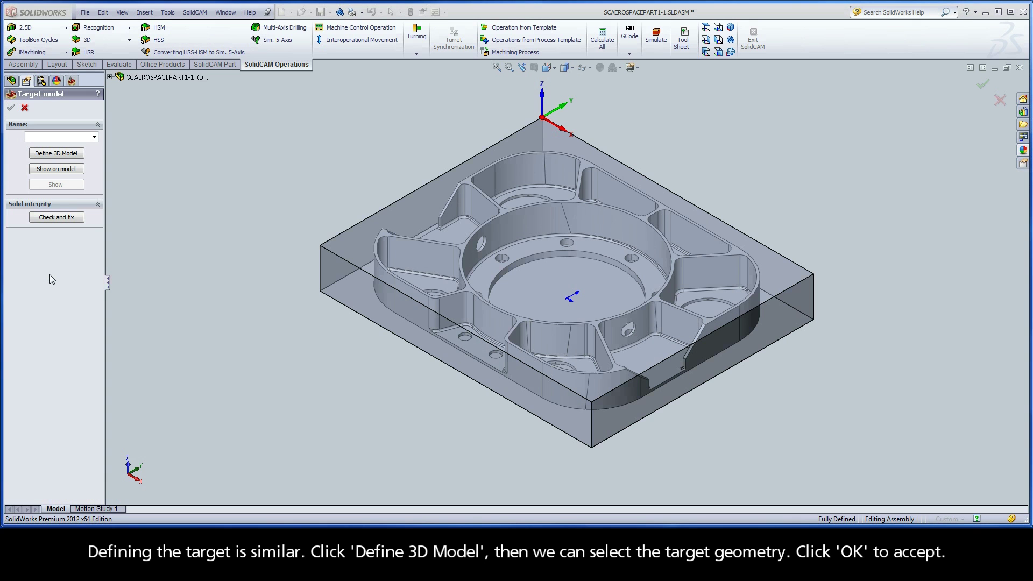
pyautogui.click(55, 156)
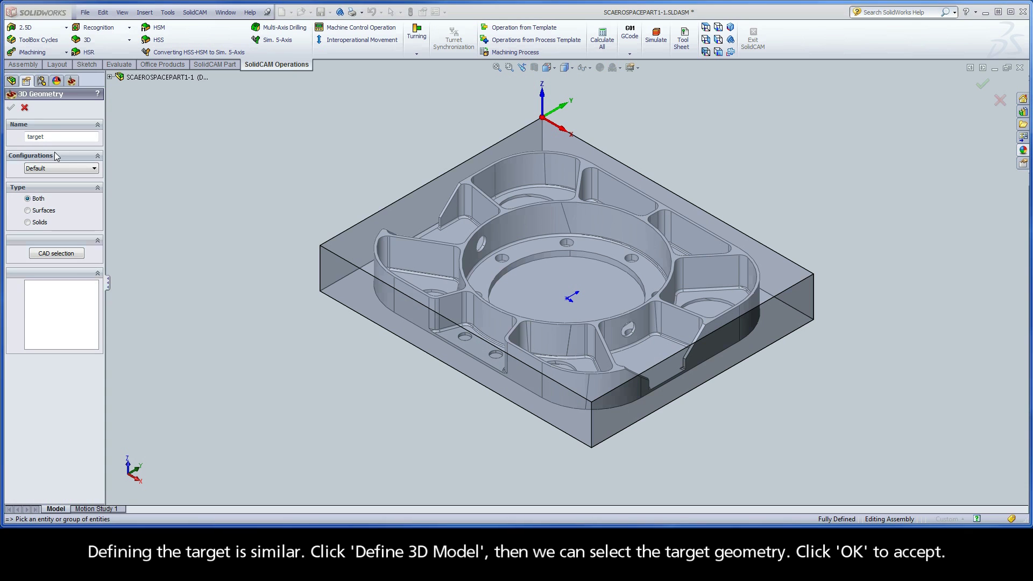
pyautogui.click(434, 255)
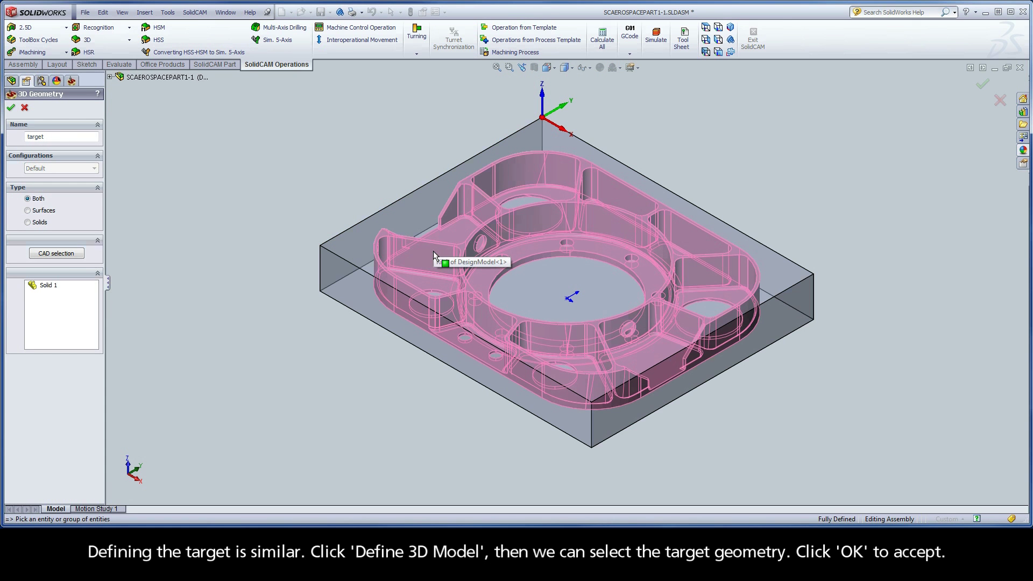
pyautogui.click(11, 108)
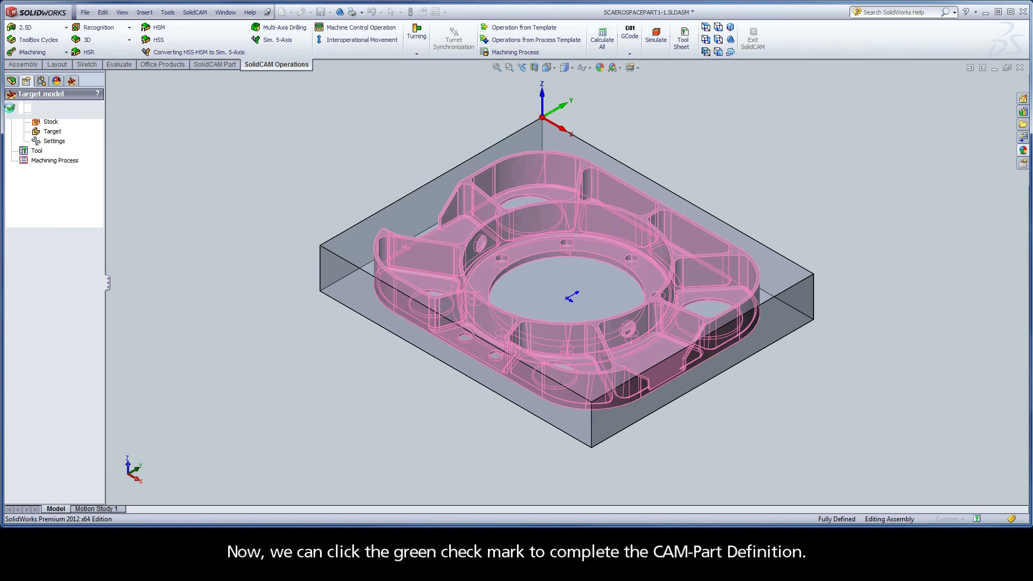
pyautogui.click(11, 109)
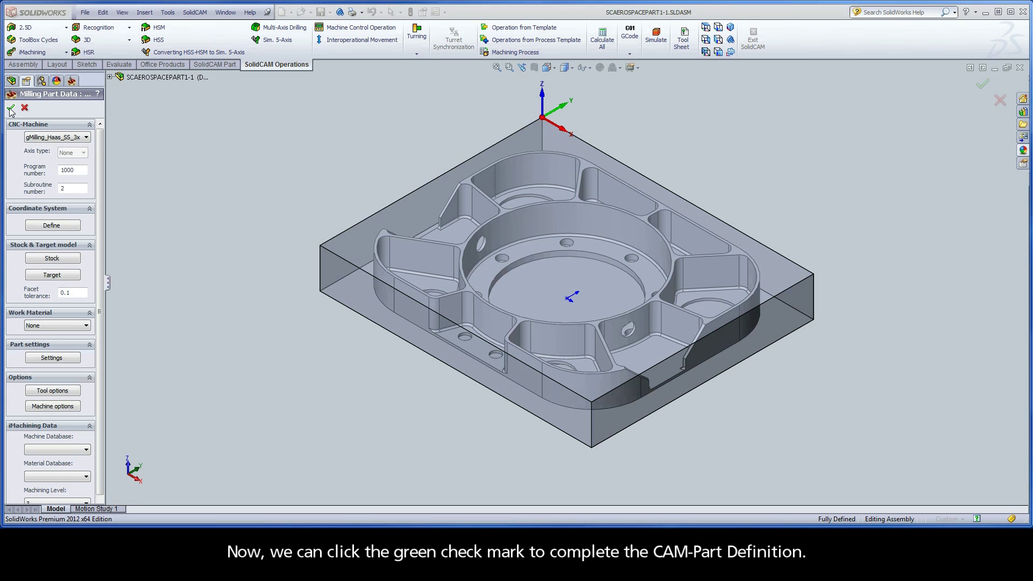
# Step: Finish the CAM-Part definition and start a new iMachining operation
pyautogui.click(11, 112)
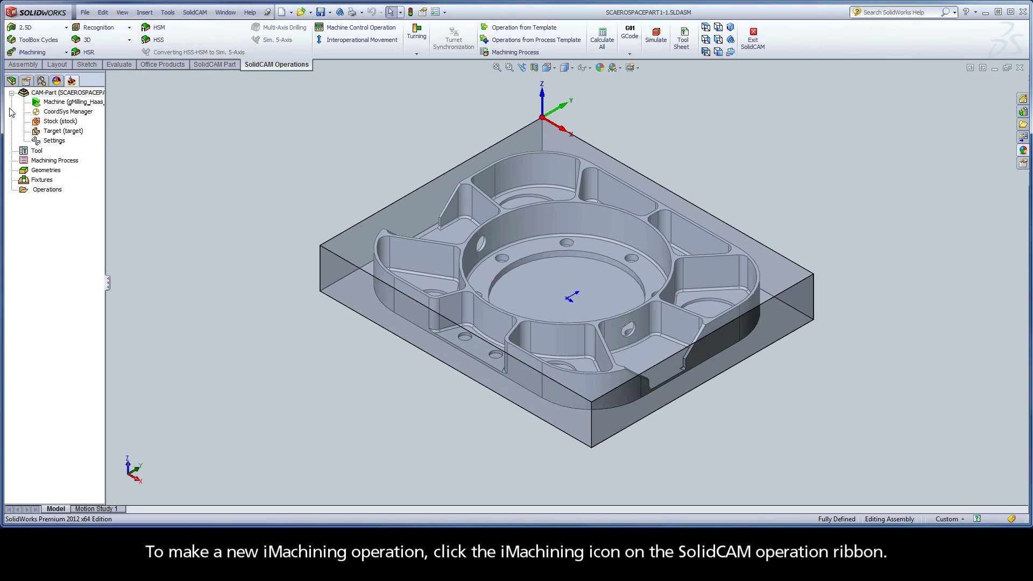
pyautogui.click(35, 54)
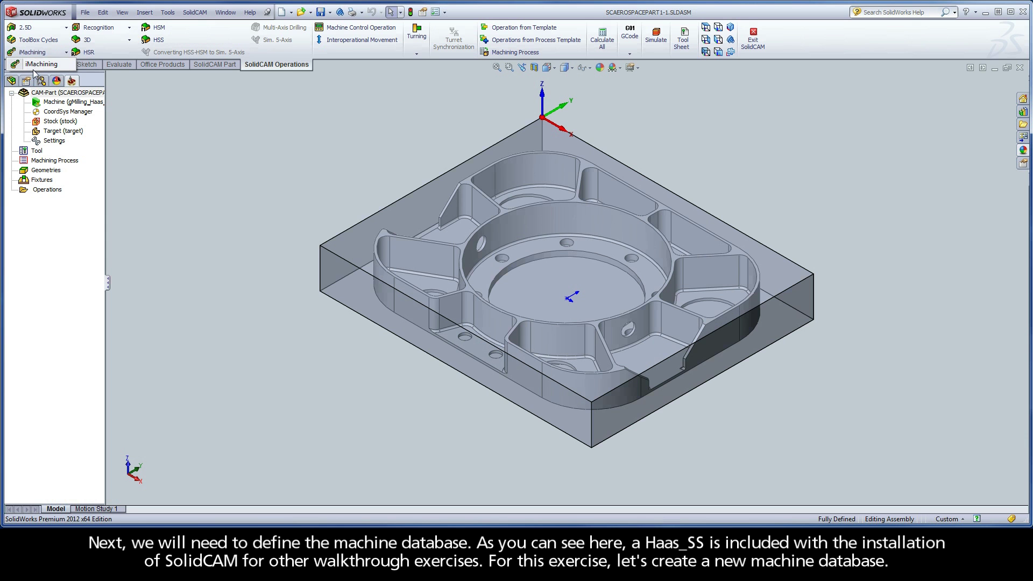
pyautogui.click(34, 65)
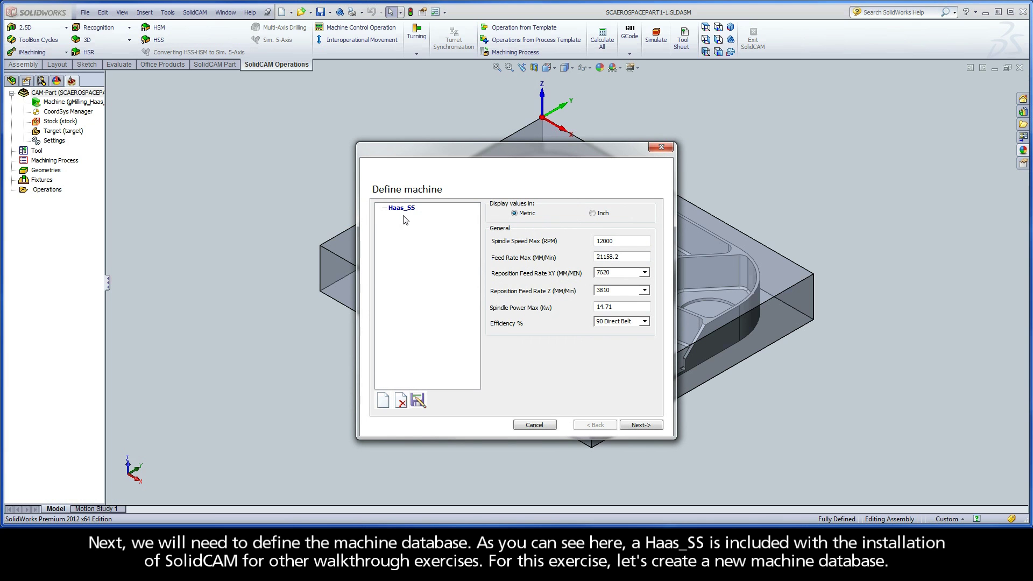
# Step: Create a new iMachining machine database named Haas_SS_New
pyautogui.click(405, 211)
pyautogui.click(383, 401)
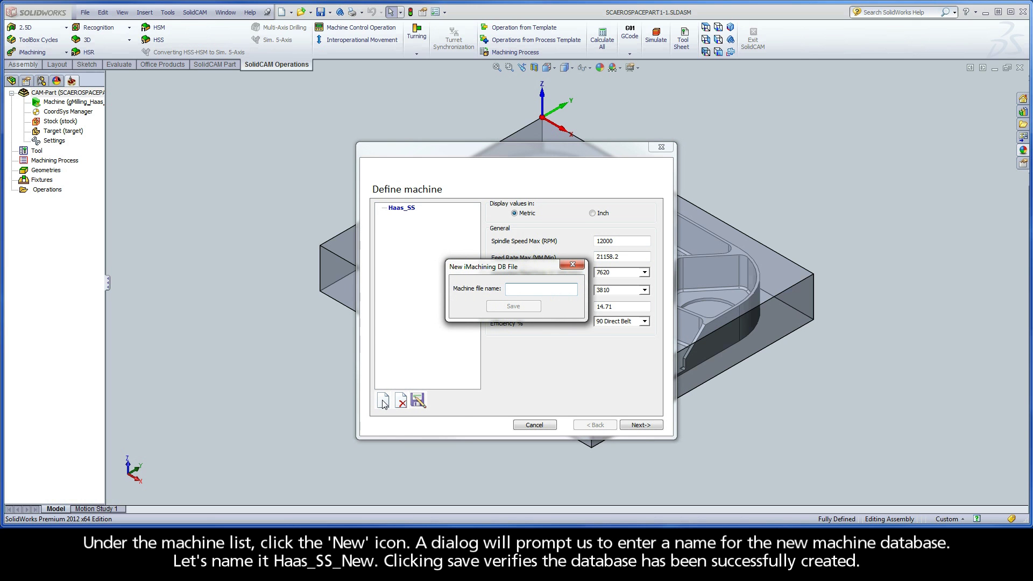
pyautogui.write('Haas')
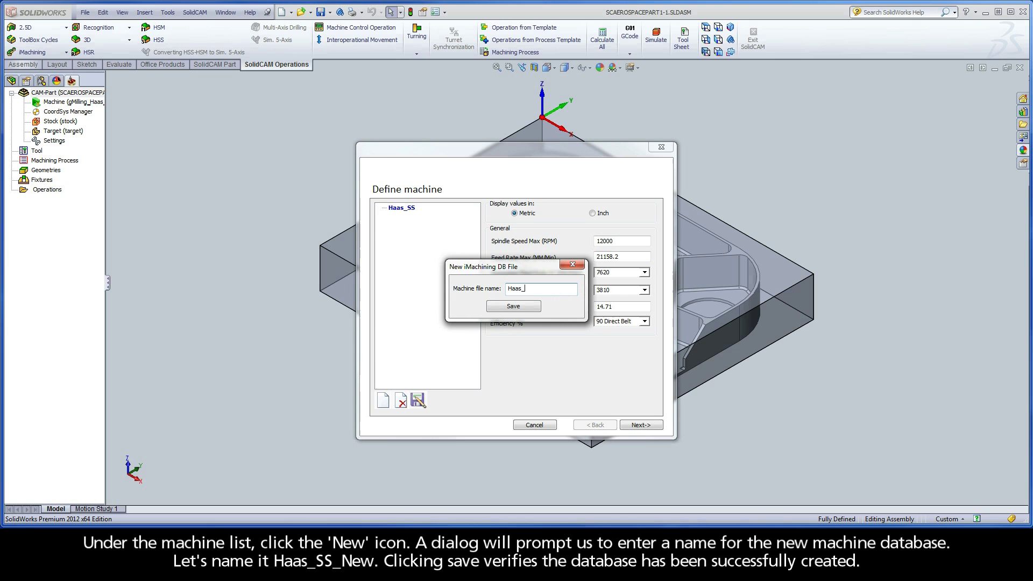
pyautogui.write('_SS_New')
pyautogui.click(512, 308)
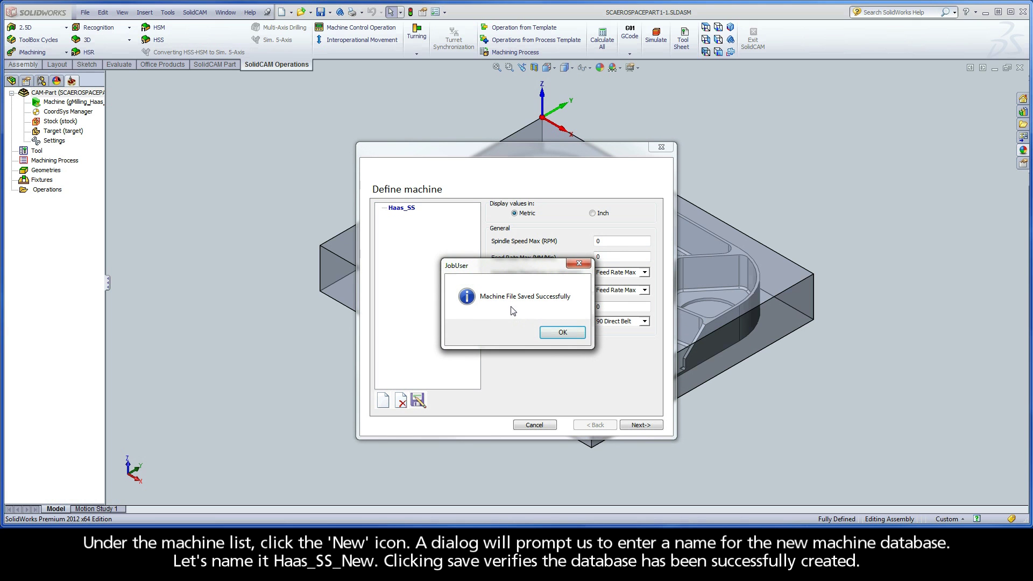
pyautogui.click(562, 333)
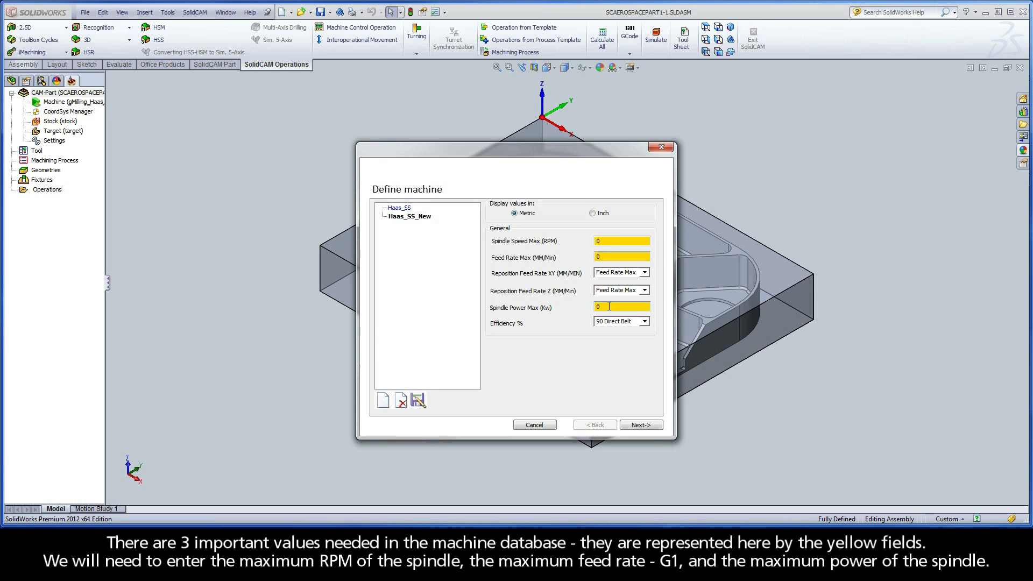
# Step: Set the new machine's maximum spindle speed to 10000 RPM, maximum feed rate to 10000 mm/min and maximum spindle power to 11 kW
pyautogui.click(609, 241)
pyautogui.doubleClick(608, 241)
pyautogui.write('10000')
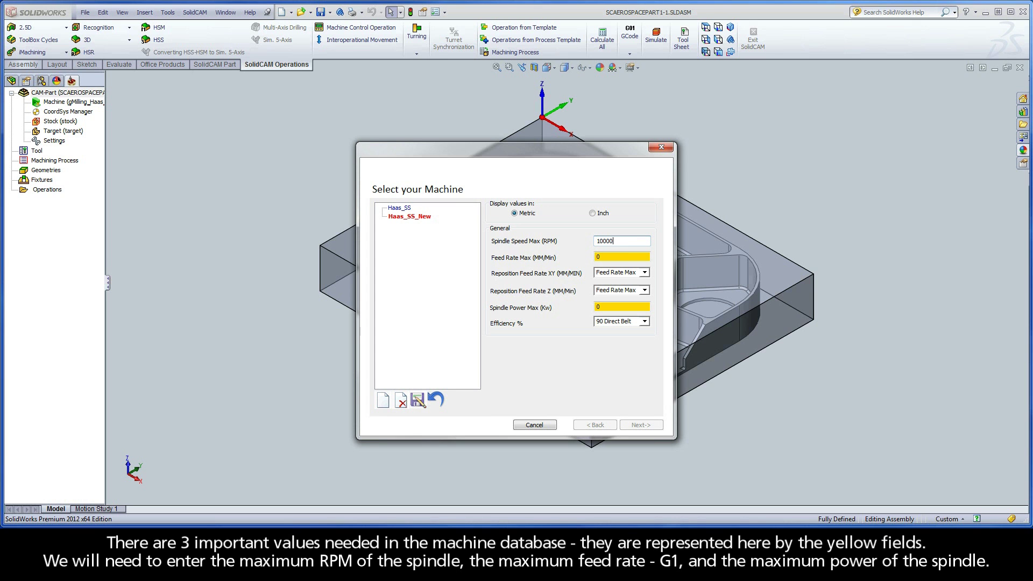
pyautogui.doubleClick(606, 257)
pyautogui.write('10000')
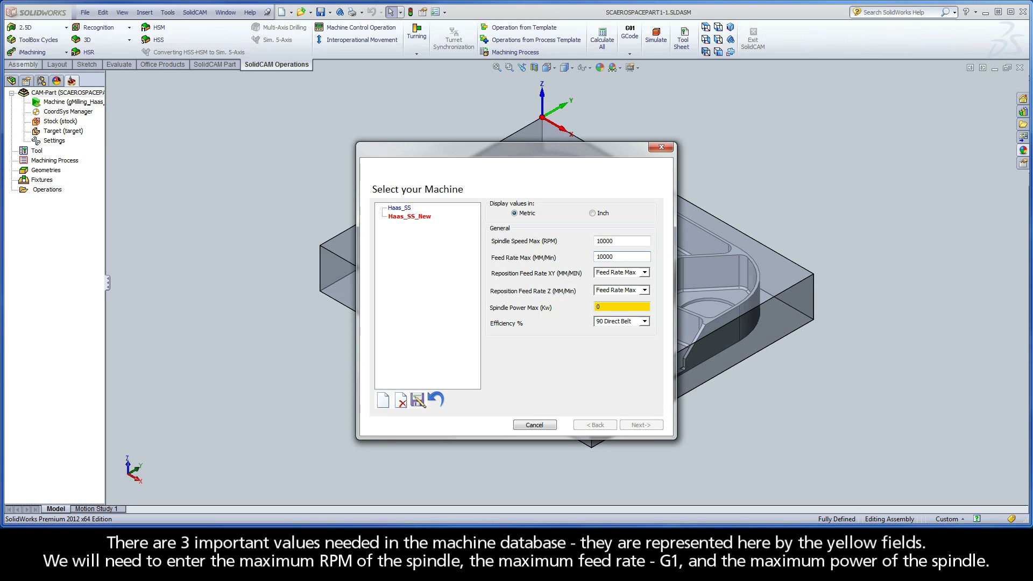
pyautogui.doubleClick(608, 306)
pyautogui.write('11')
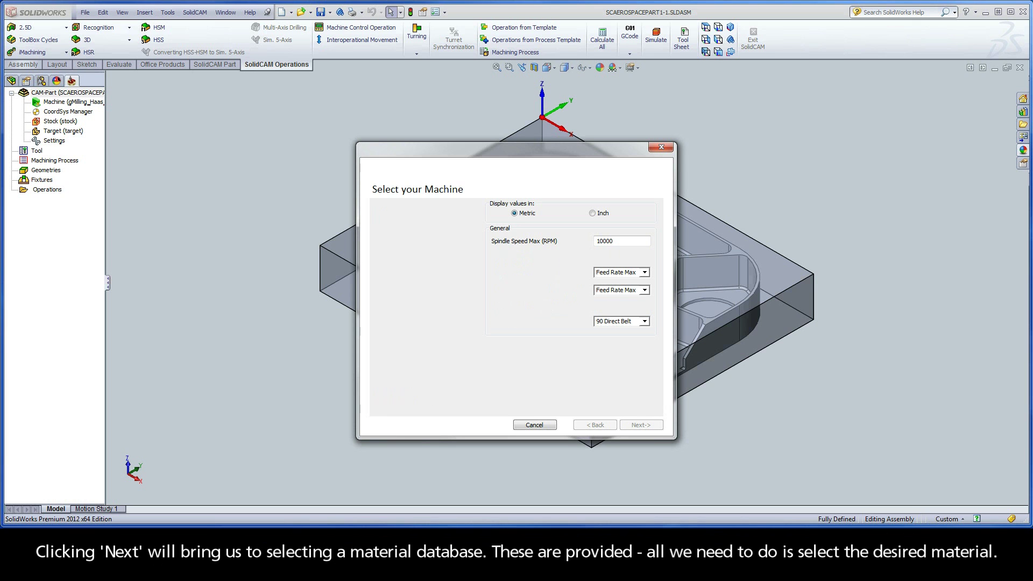
# Step: Choose Aluminum_100BHN-60HRB as the work material and finish the iMachining database setup
pyautogui.click(640, 425)
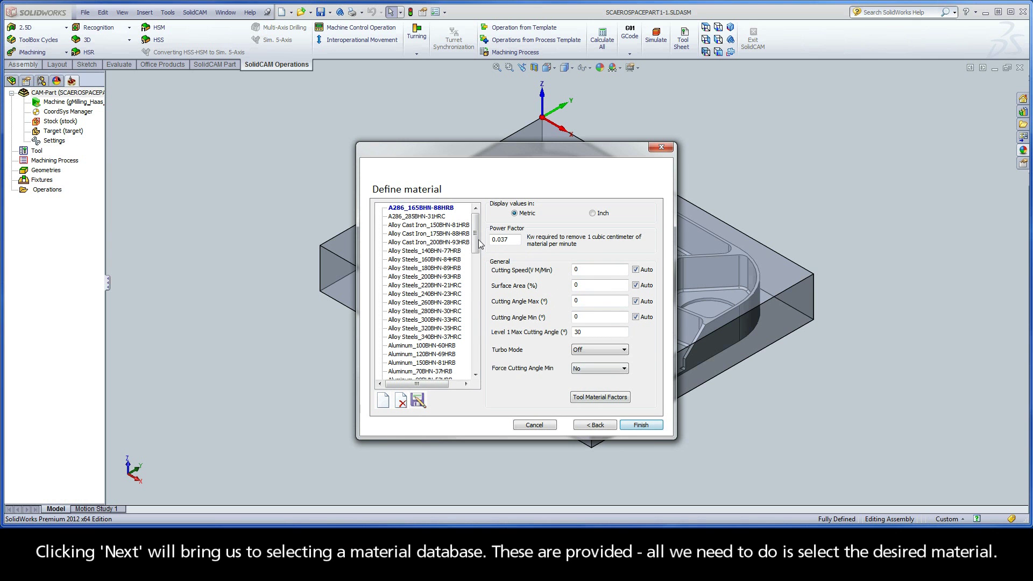
pyautogui.moveTo(475, 235)
pyautogui.mouseDown()
pyautogui.moveTo(478, 338)
pyautogui.moveTo(475, 246)
pyautogui.mouseUp()
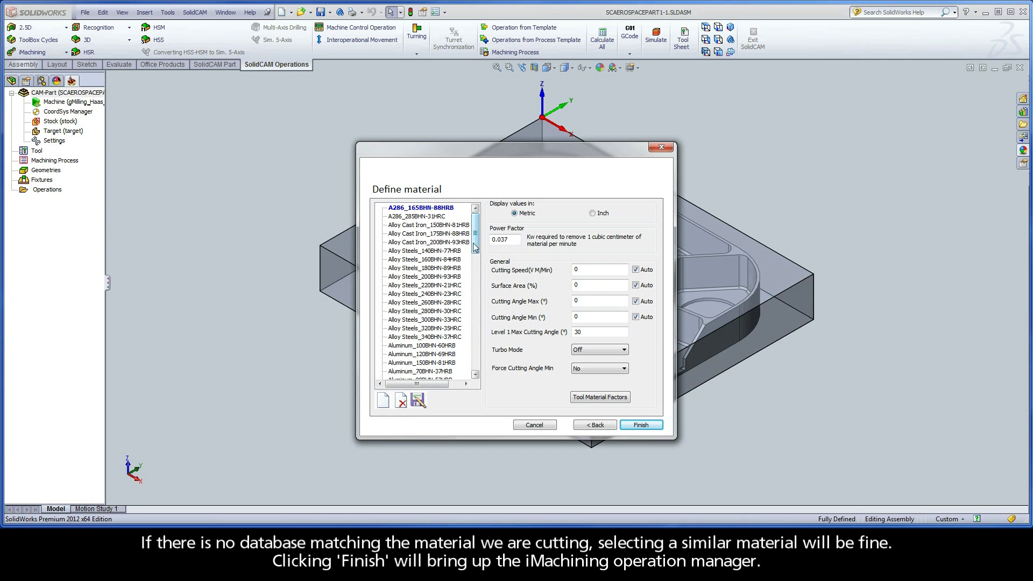
pyautogui.click(432, 347)
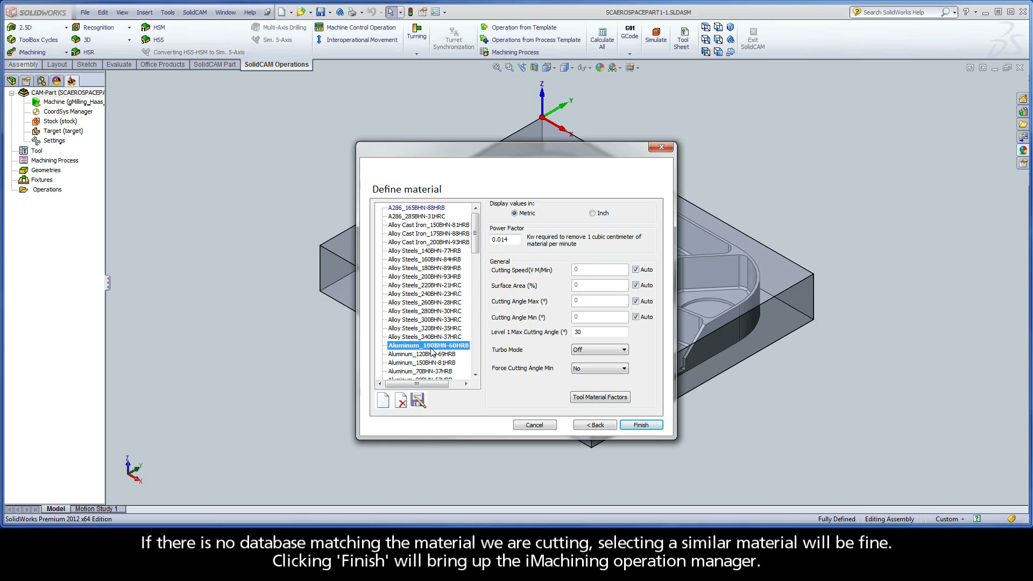
pyautogui.click(643, 425)
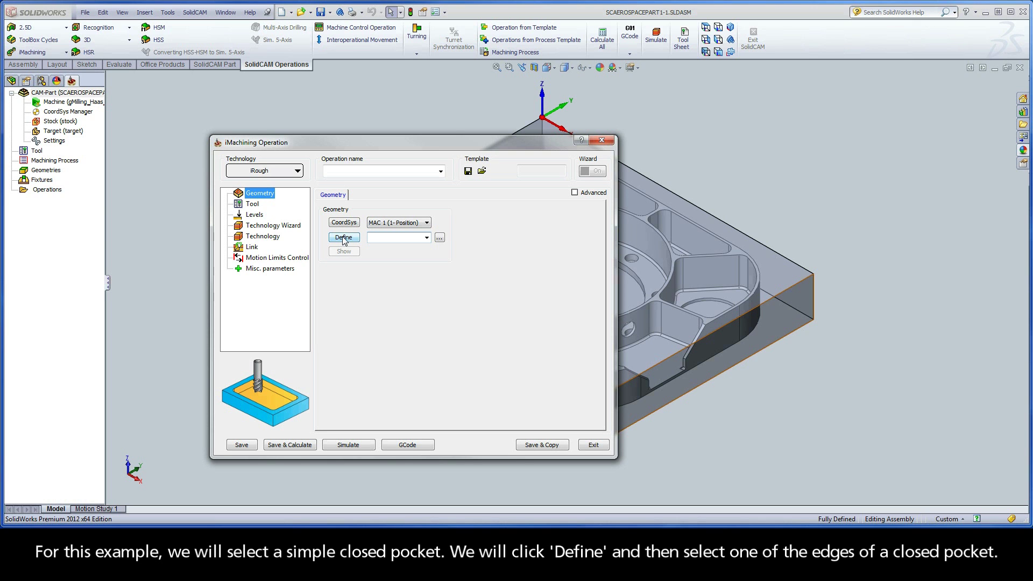
# Step: Define the operation geometry as a closed Auto-constant Z chain around the floor of the pocket nearest the part's left corner
pyautogui.click(342, 237)
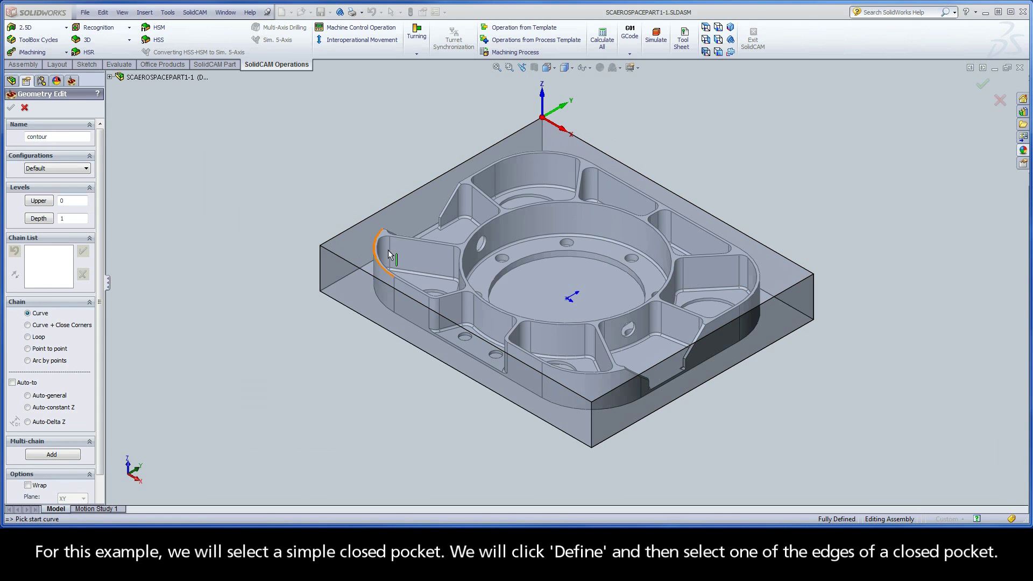
pyautogui.click(439, 275)
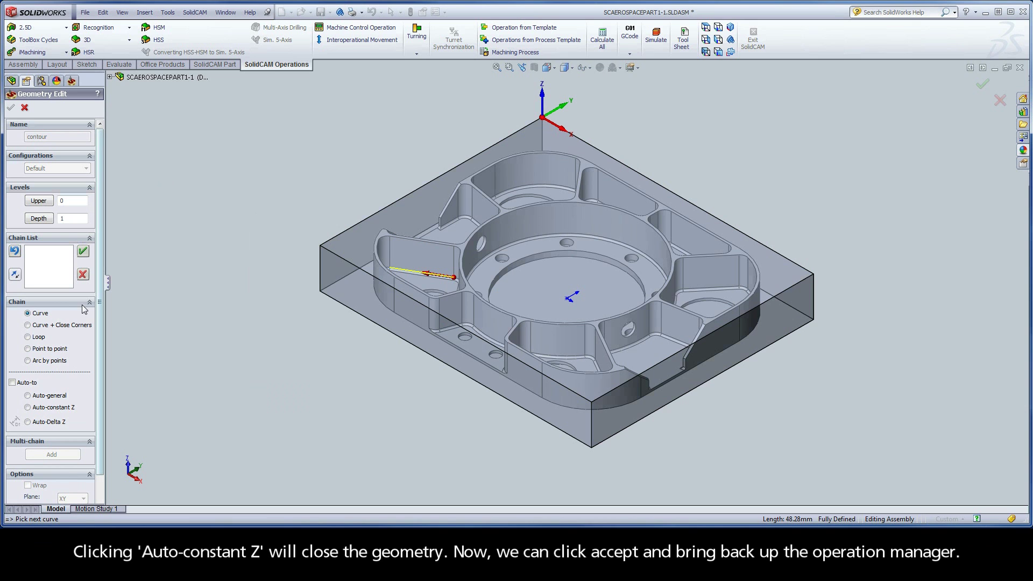
pyautogui.click(53, 408)
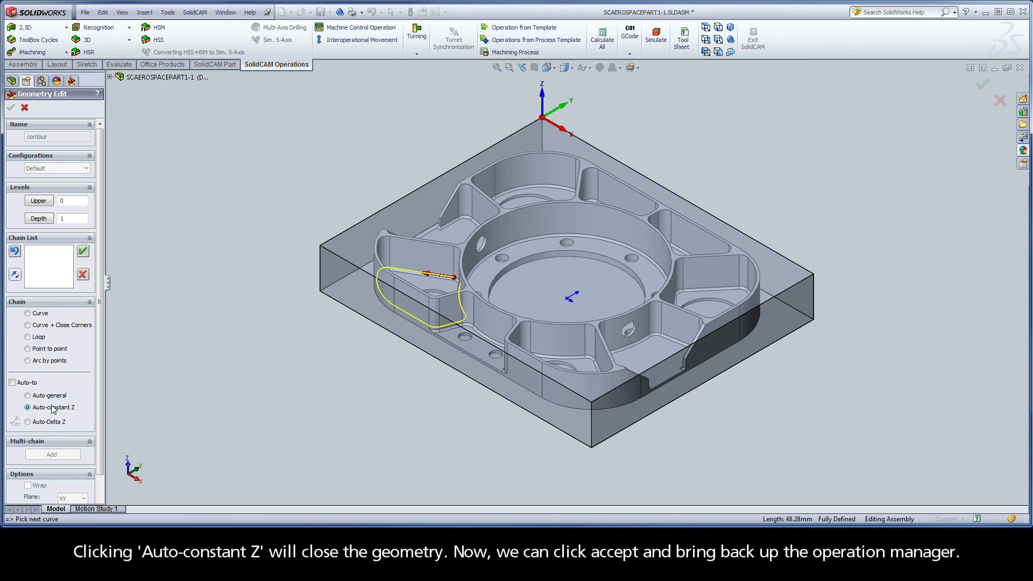
pyautogui.click(428, 294)
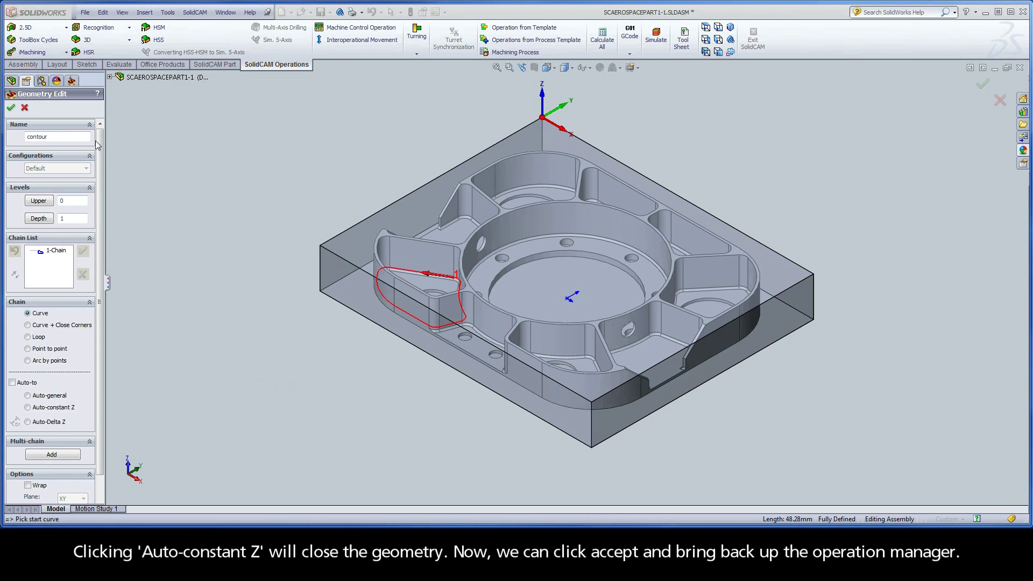
pyautogui.click(11, 107)
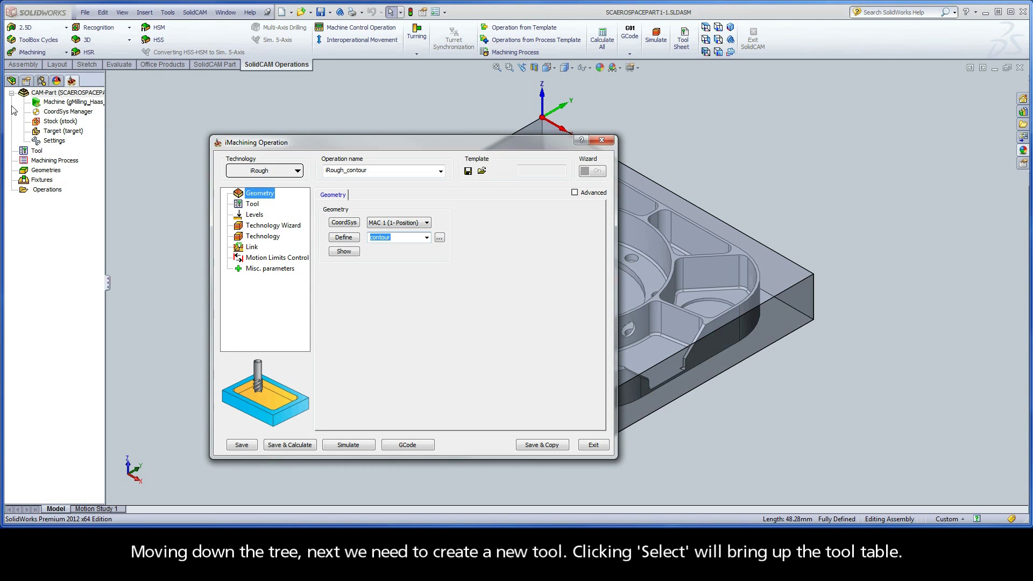
# Step: Add an end mill with a 12 mm diameter and 4 flutes and assign it to the operation
pyautogui.click(250, 205)
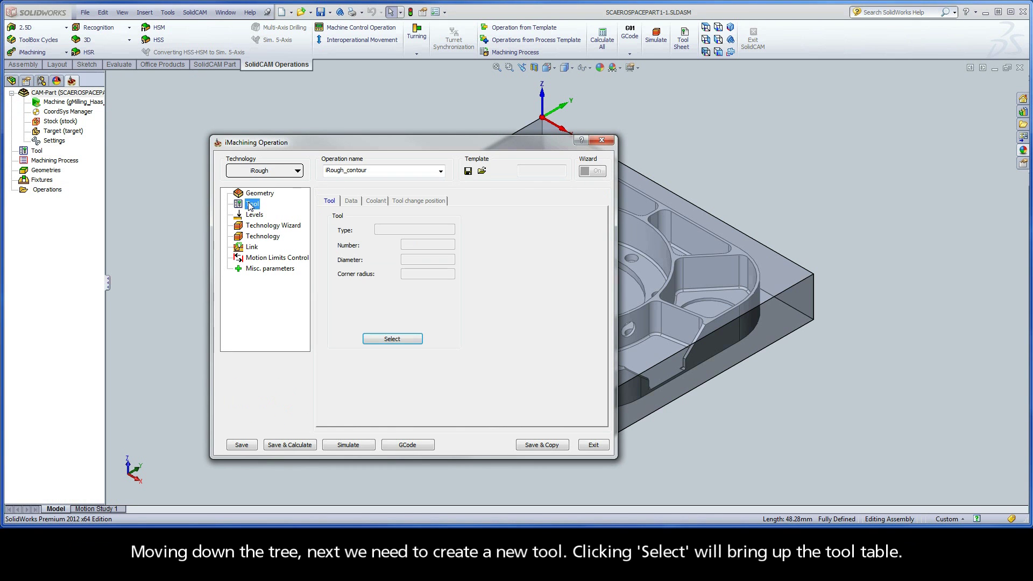
pyautogui.click(392, 340)
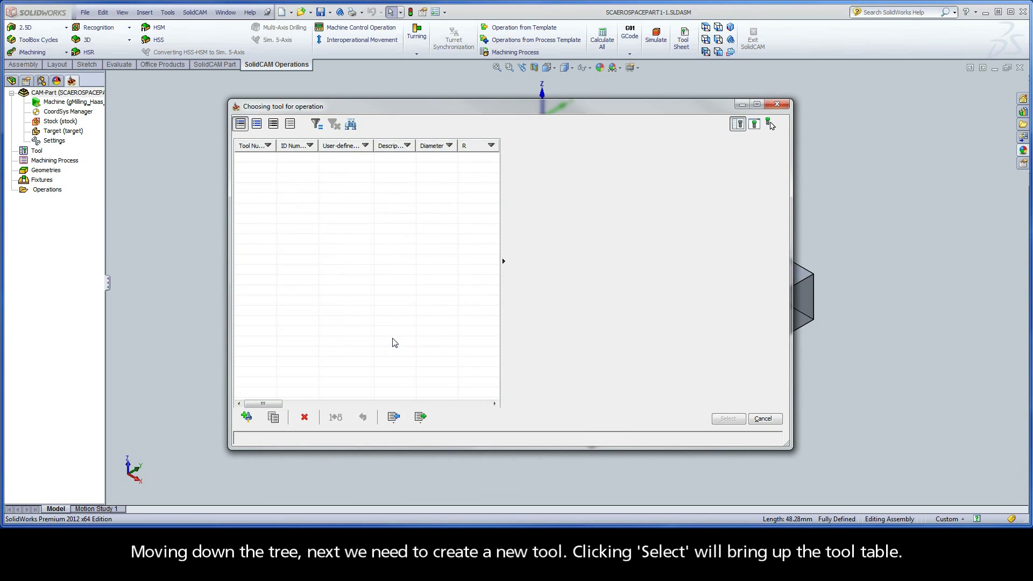
pyautogui.click(246, 418)
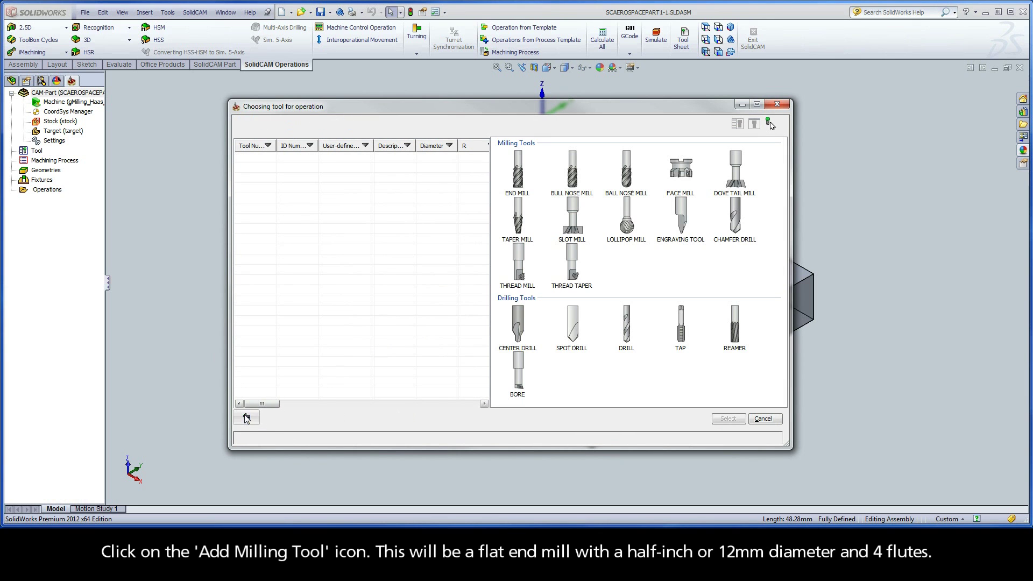
pyautogui.click(517, 179)
pyautogui.doubleClick(649, 225)
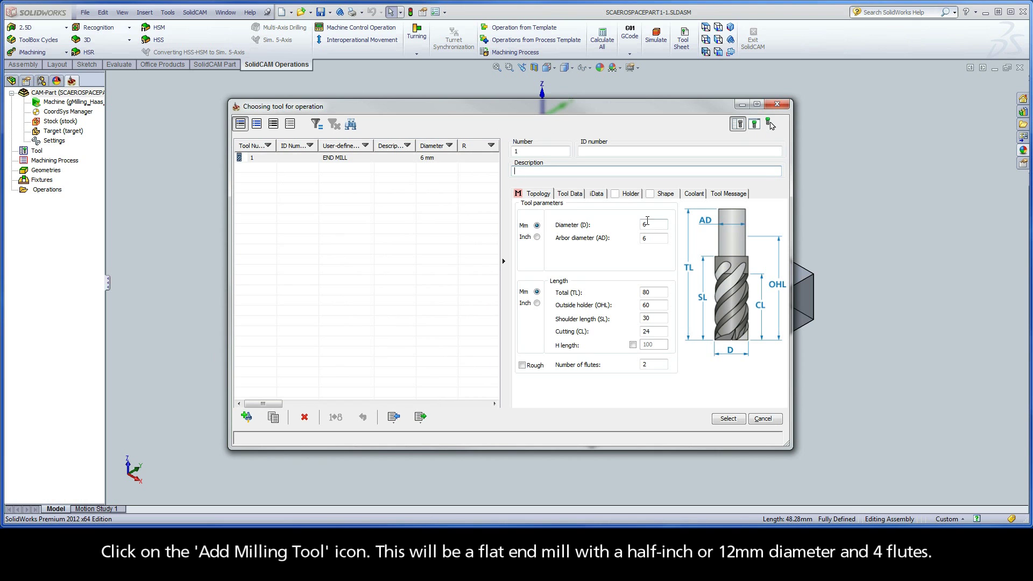
pyautogui.write('12')
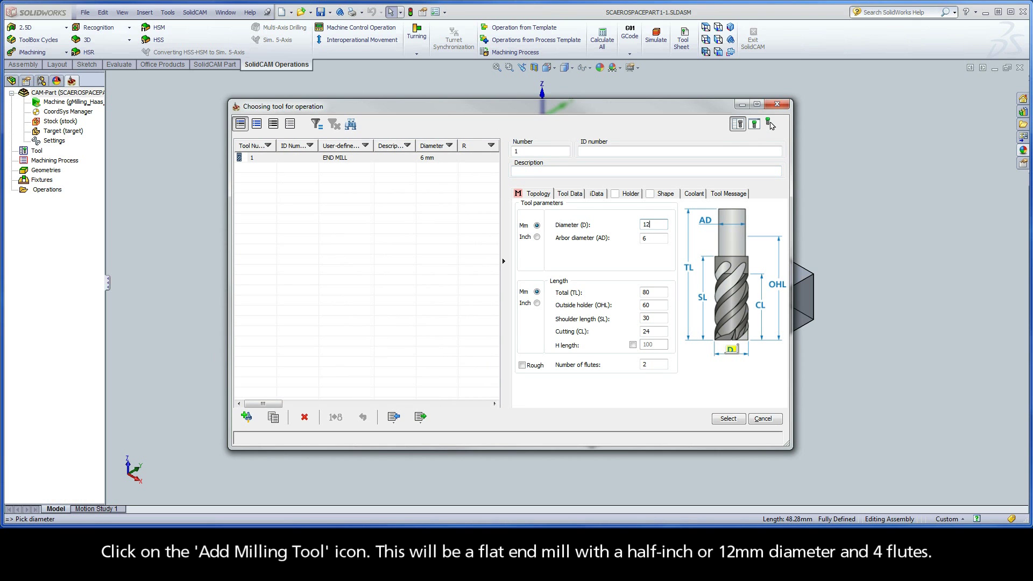
pyautogui.doubleClick(648, 364)
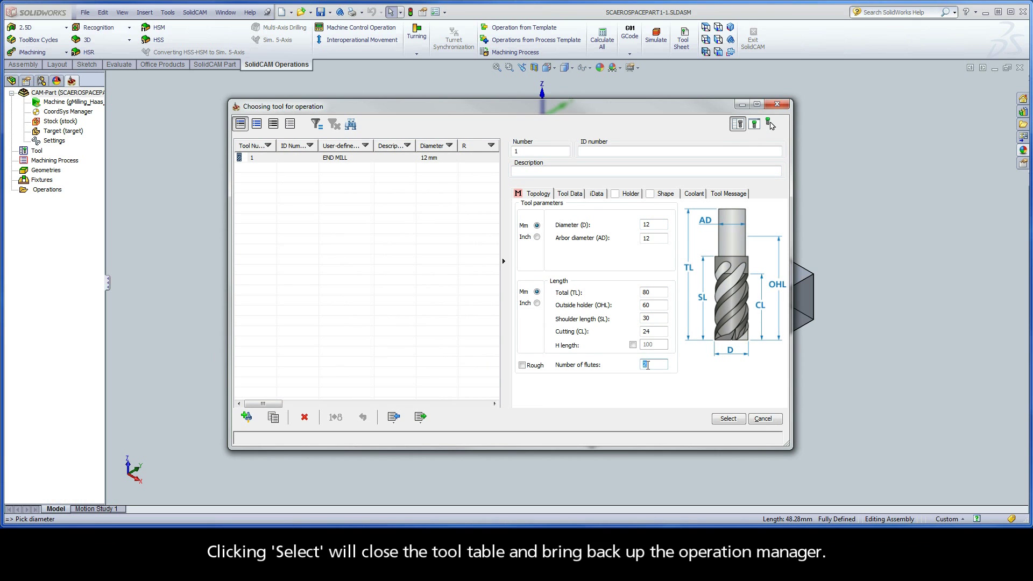
pyautogui.write('4')
pyautogui.click(729, 419)
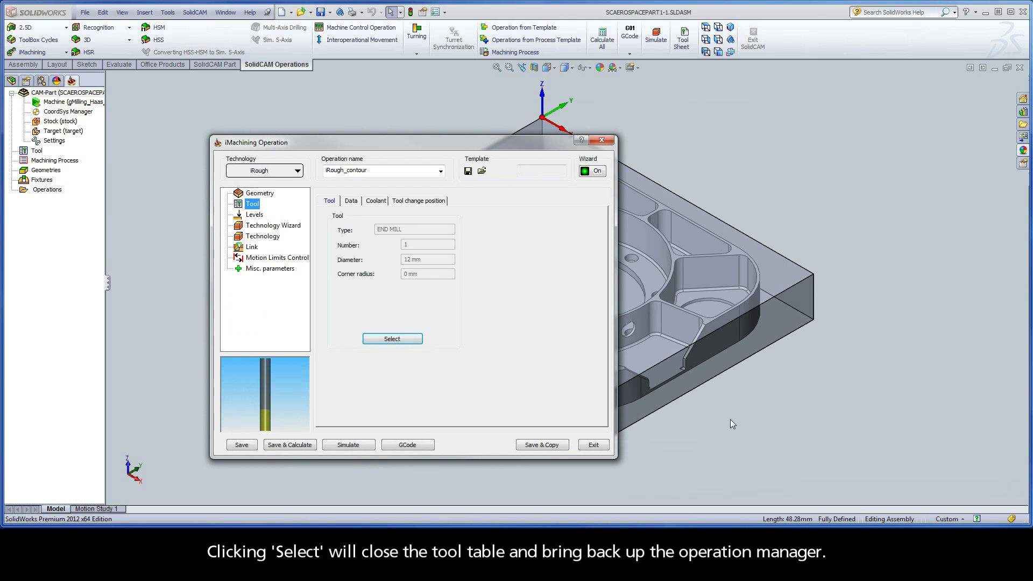
# Step: Set the upper level from the stock's top face and the pocket depth from the chained pocket's floor edge
pyautogui.click(254, 216)
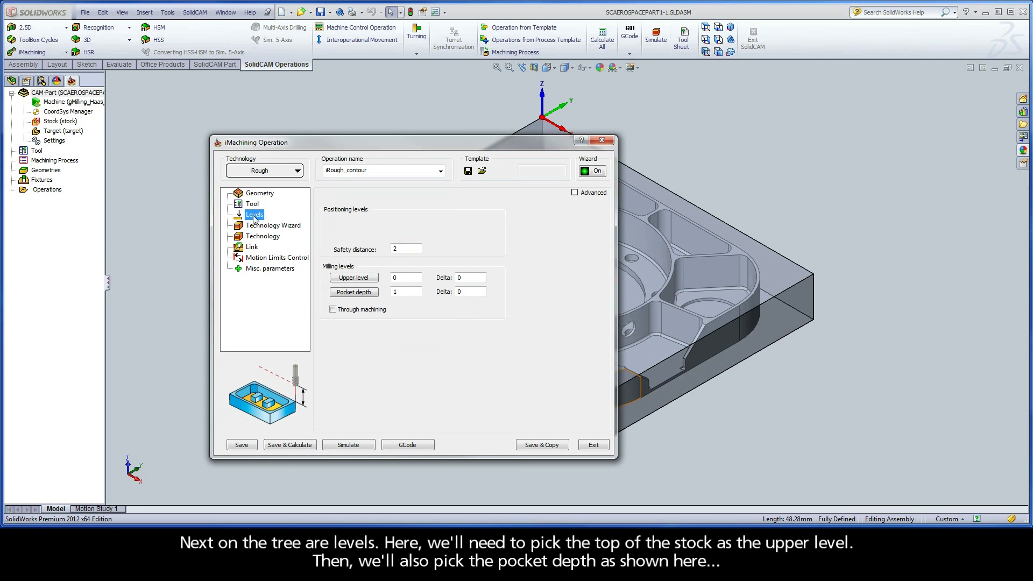
pyautogui.click(355, 277)
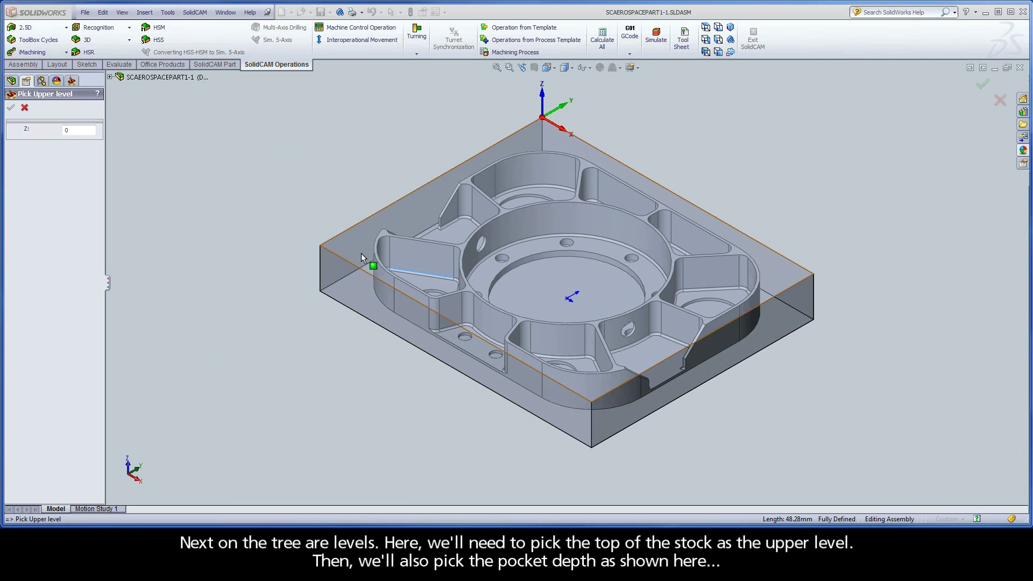
pyautogui.click(361, 248)
pyautogui.click(10, 108)
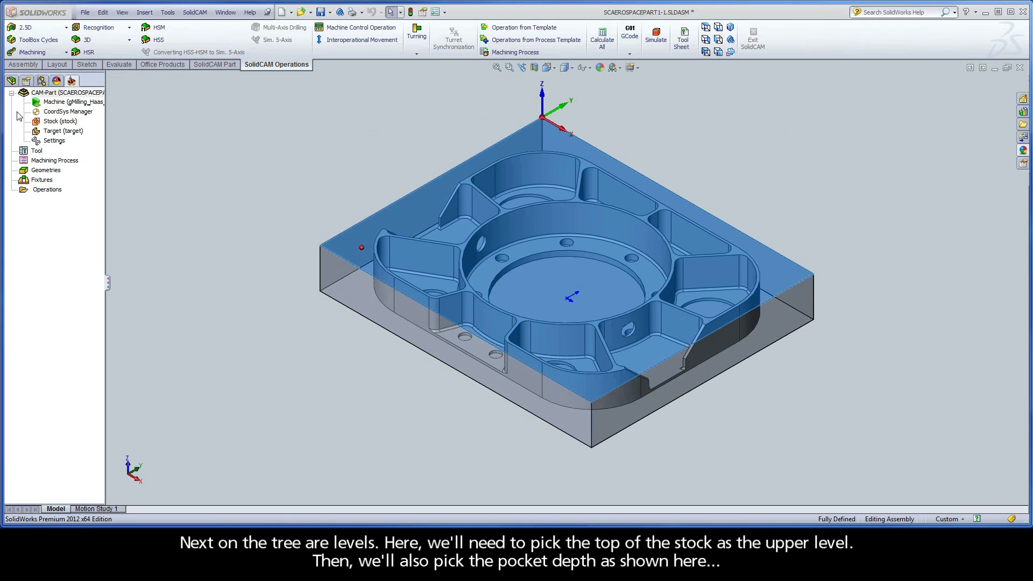
pyautogui.click(346, 292)
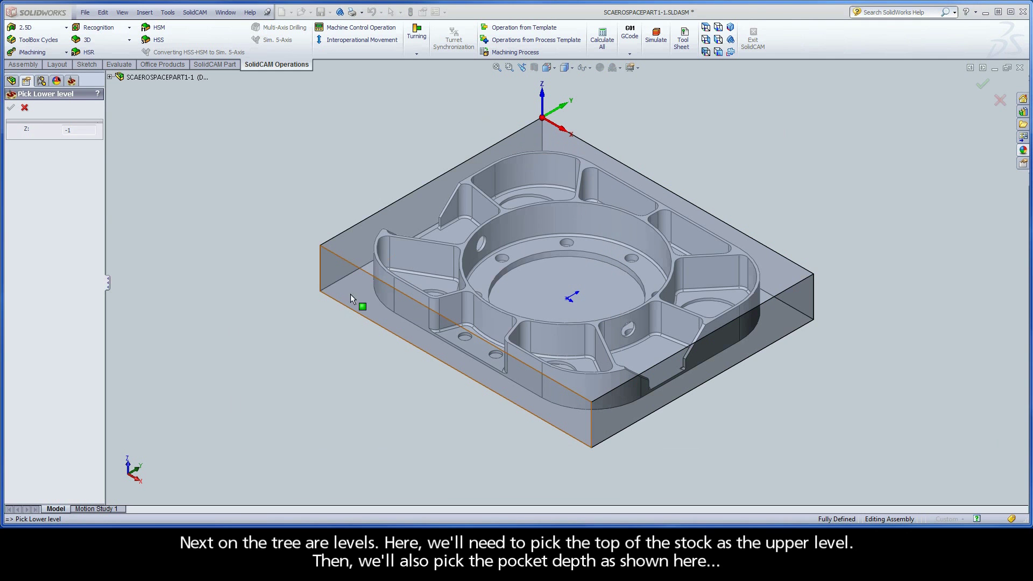
pyautogui.click(444, 278)
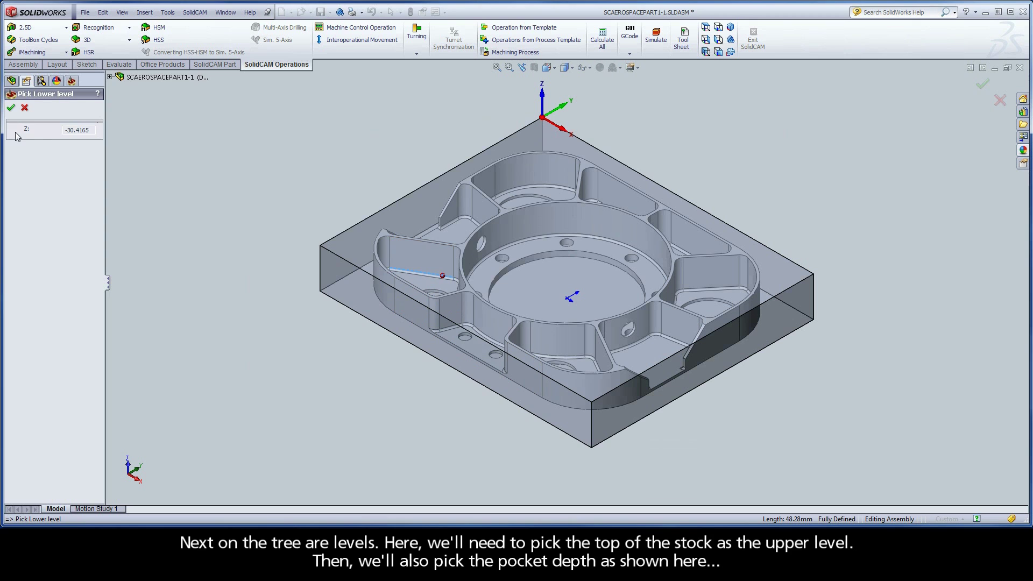
pyautogui.click(10, 108)
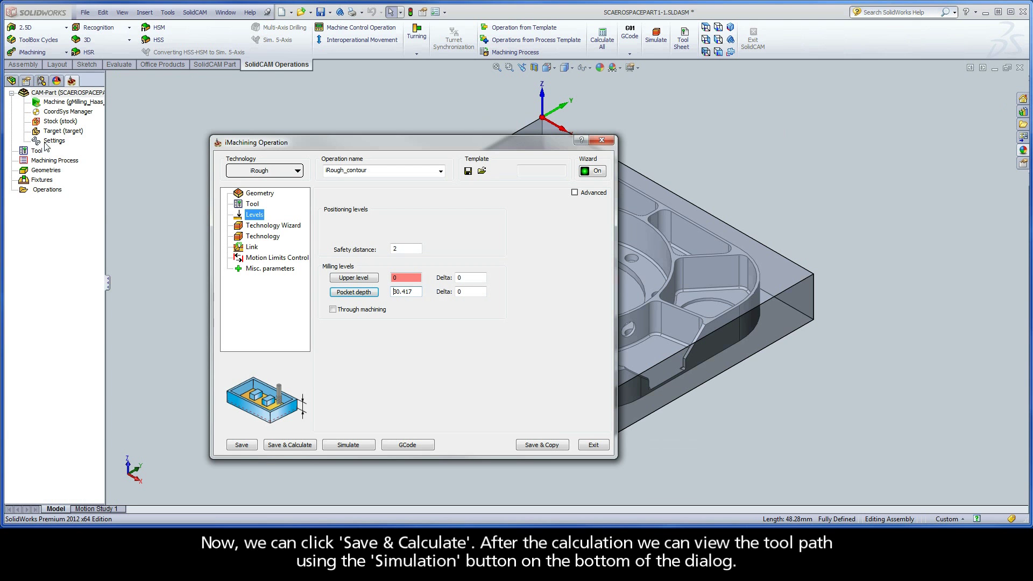
# Step: Save and calculate the iRough_contour operation, and play its tool path in the Host CAD simulation
pyautogui.click(284, 444)
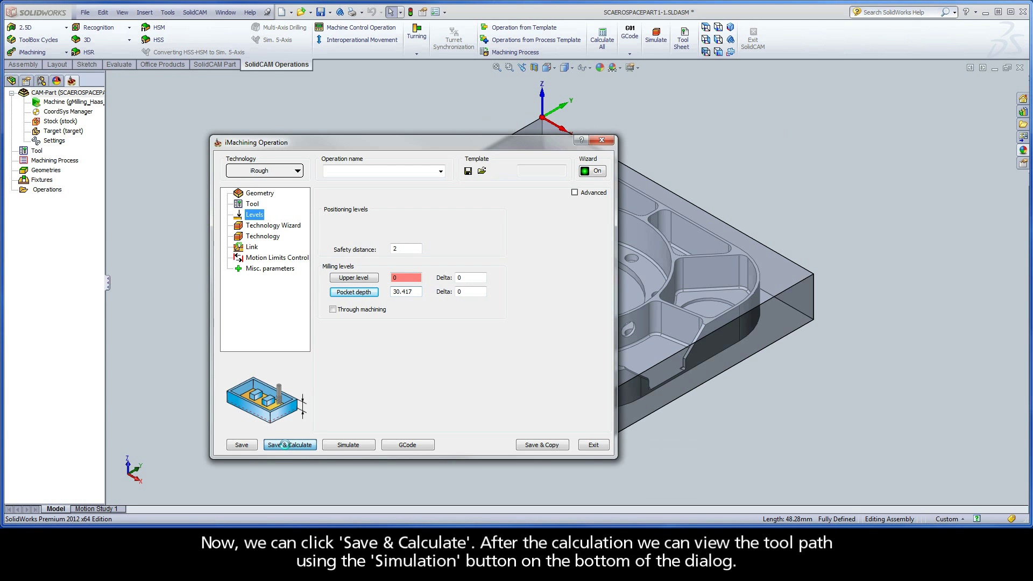
pyautogui.click(348, 445)
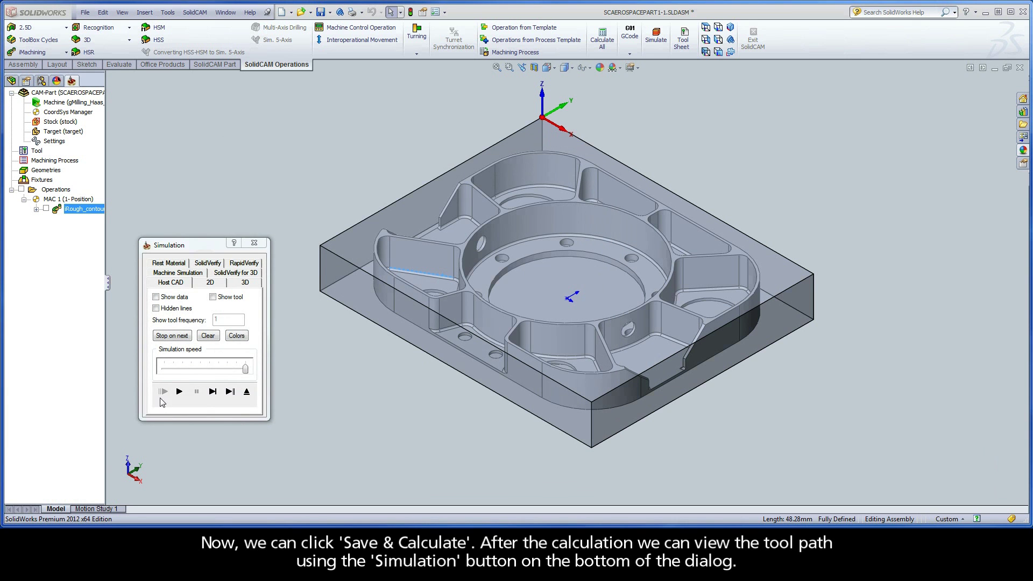
pyautogui.click(179, 392)
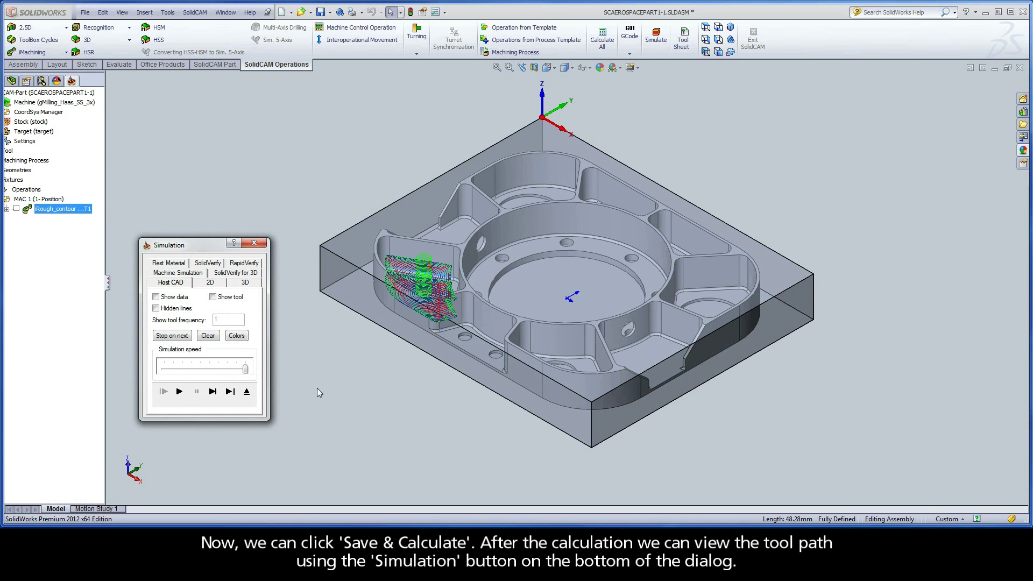
# Step: Replay the pocket's wireframe tool path on the 3D model in the Host CAD simulation
pyautogui.scroll(-5, 399, 262)
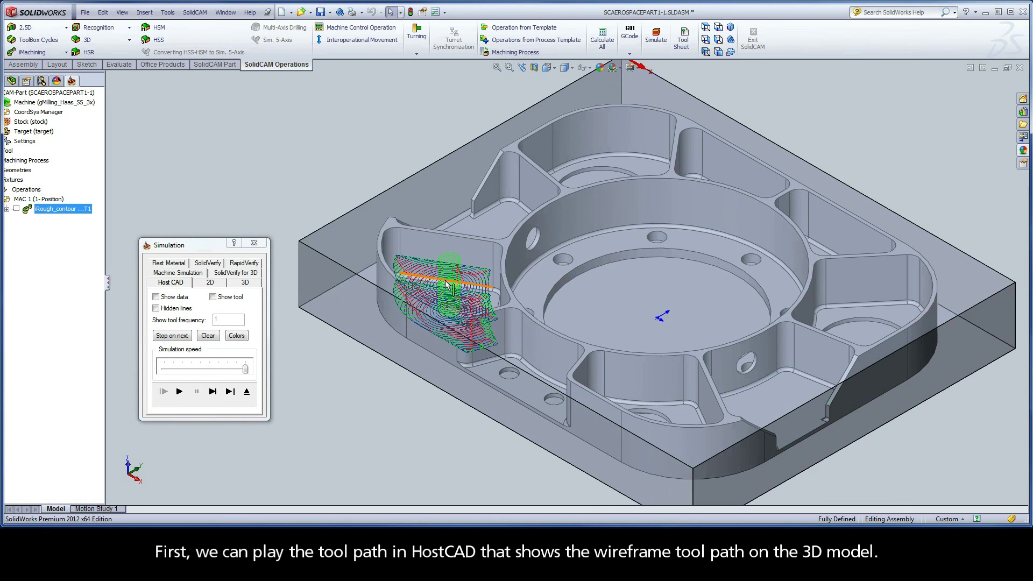
pyautogui.scroll(-1, 446, 291)
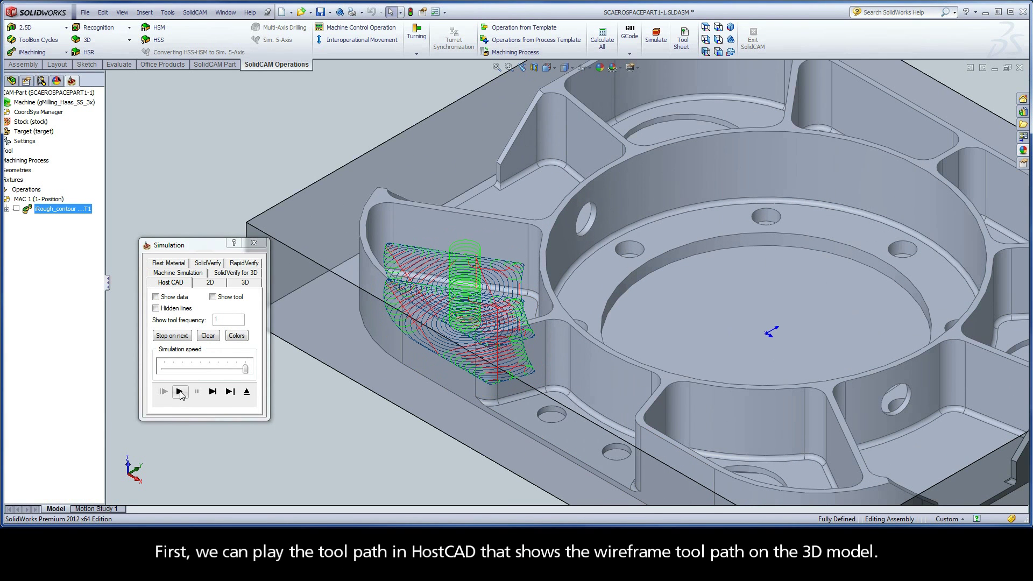
pyautogui.click(180, 392)
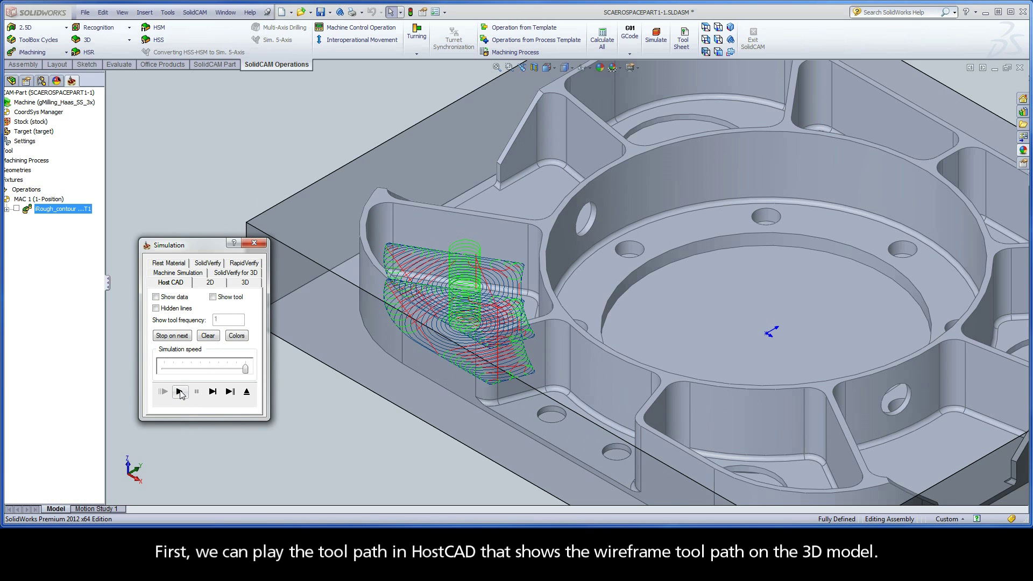
# Step: Run the SolidVerify simulation of the tool cutting the pocket from the solid stock, and exit the simulation
pyautogui.click(208, 263)
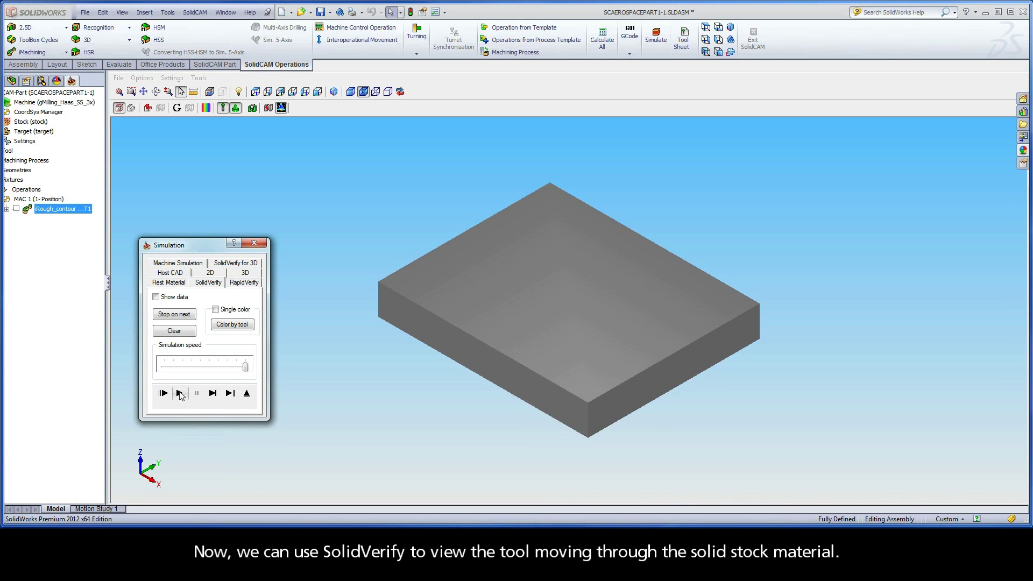
pyautogui.click(180, 393)
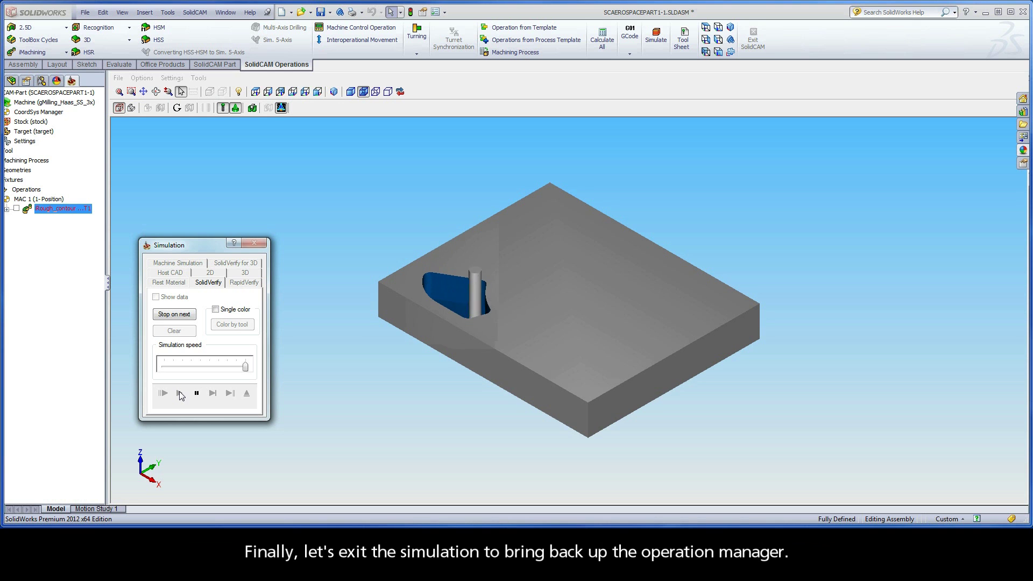
pyautogui.click(247, 395)
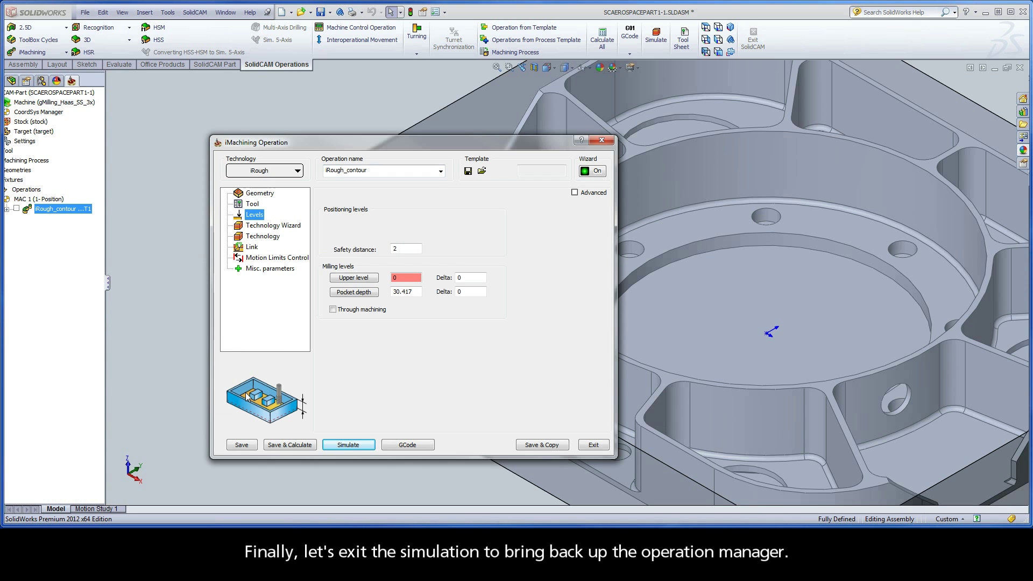